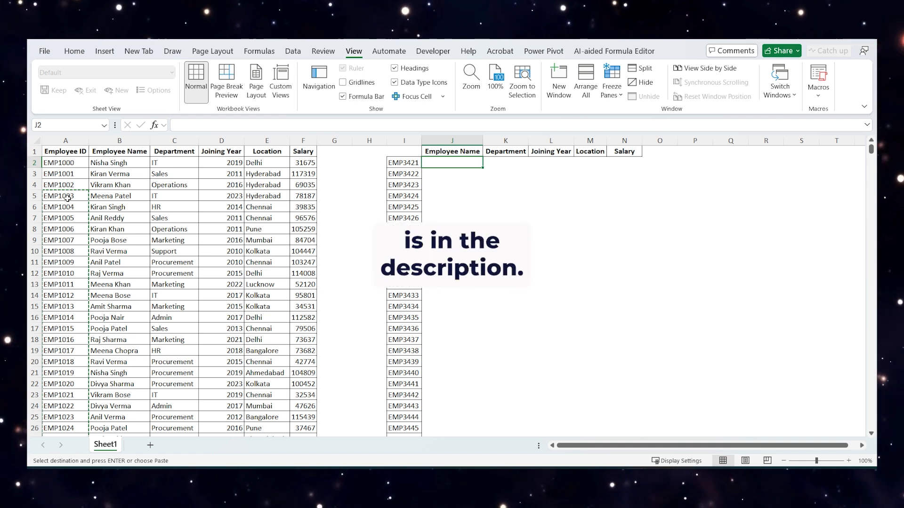
- Examine the employee ID list in column I and the Employee Name to Salary columns of the source table
{"action": "left_click", "coordinate": [413, 163]}
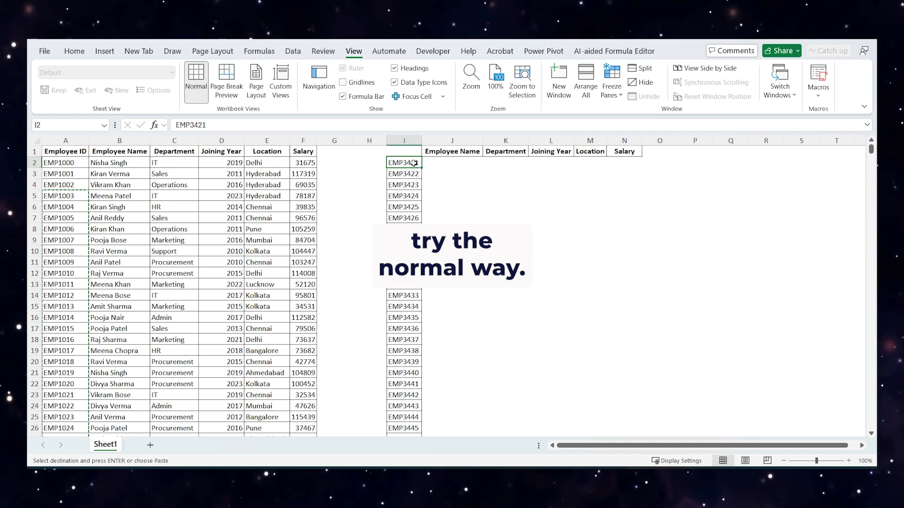
{"action": "key", "text": "ctrl+shift+Down"}
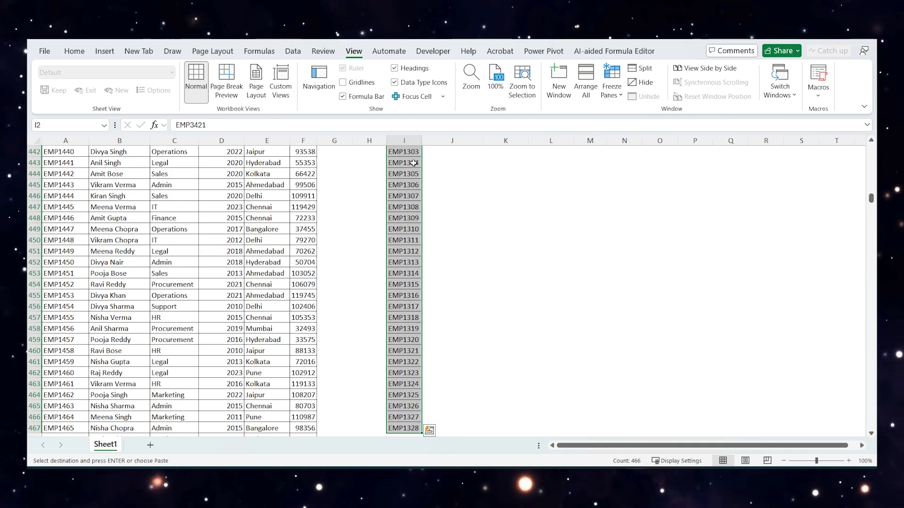
{"action": "key", "text": "ctrl+shift+Up"}
{"action": "key", "text": "Left"}
{"action": "key", "text": "Left"}
{"action": "key", "text": "Left"}
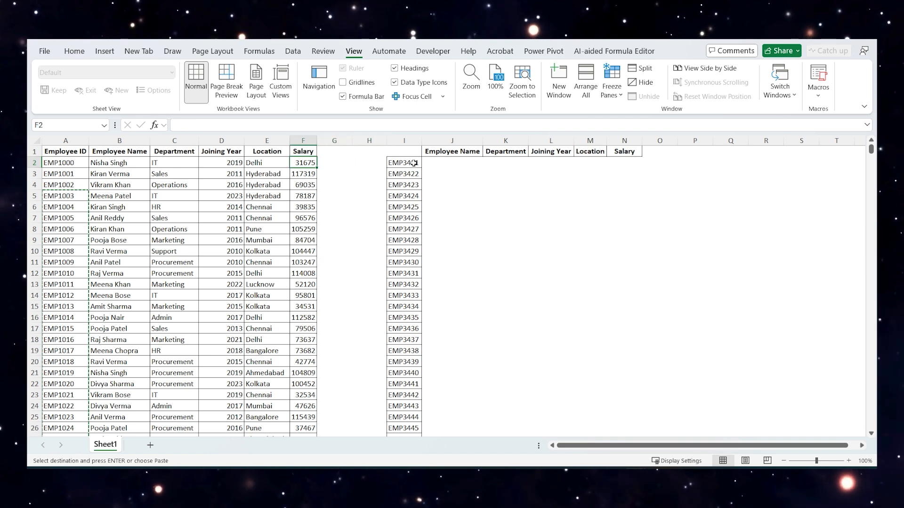
{"action": "key", "text": "Left"}
{"action": "key", "text": "Left"}
{"action": "key", "text": "Left"}
{"action": "key", "text": "Left"}
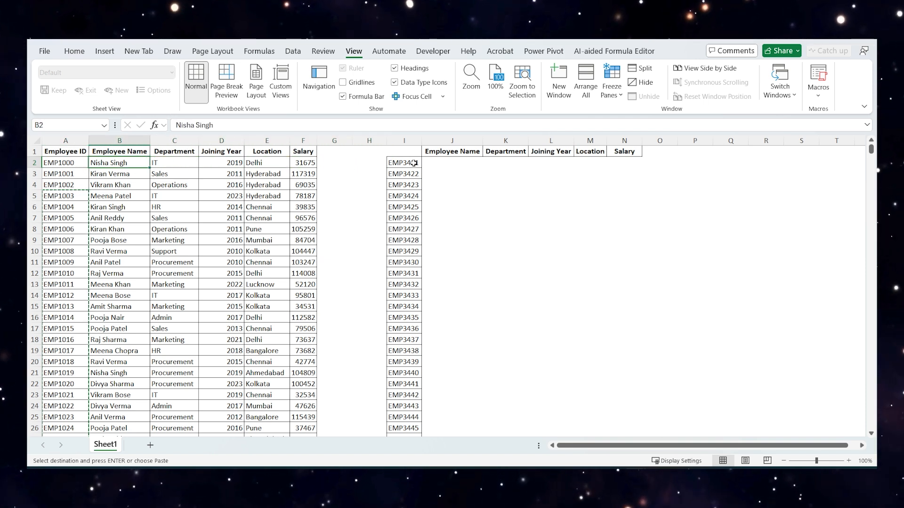
{"action": "key", "text": "Right"}
{"action": "key", "text": "Right"}
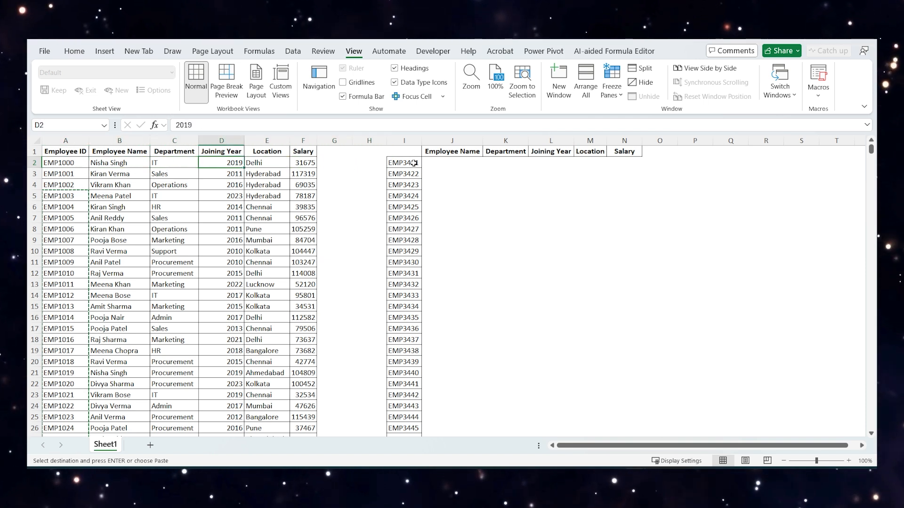
{"action": "key", "text": "Right"}
{"action": "key", "text": "Right"}
{"action": "key", "text": "Escape"}
- Start a VLOOKUP formula in J2 with $I2 as the lookup value, locking only its column
{"action": "key", "text": "Right"}
{"action": "key", "text": "Right"}
{"action": "key", "text": "Right"}
{"action": "key", "text": "Right"}
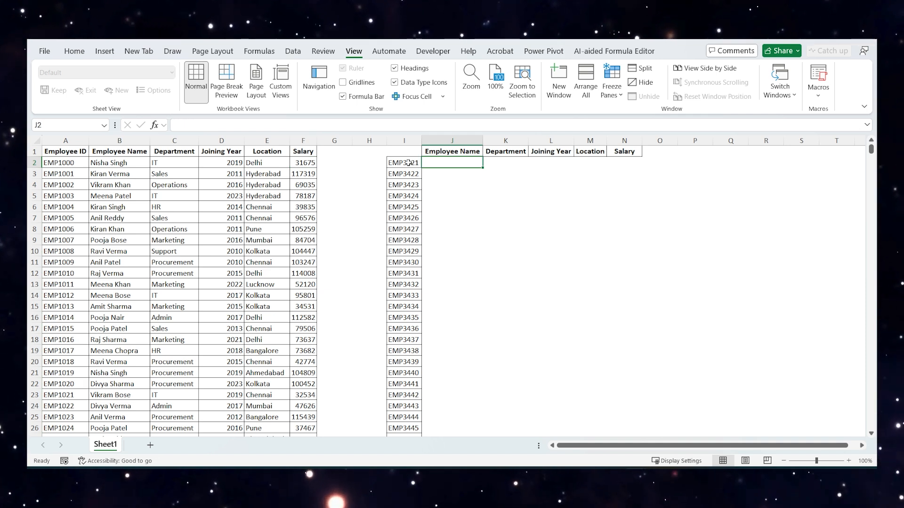
{"action": "type", "text": "=vlook"}
{"action": "key", "text": "Tab"}
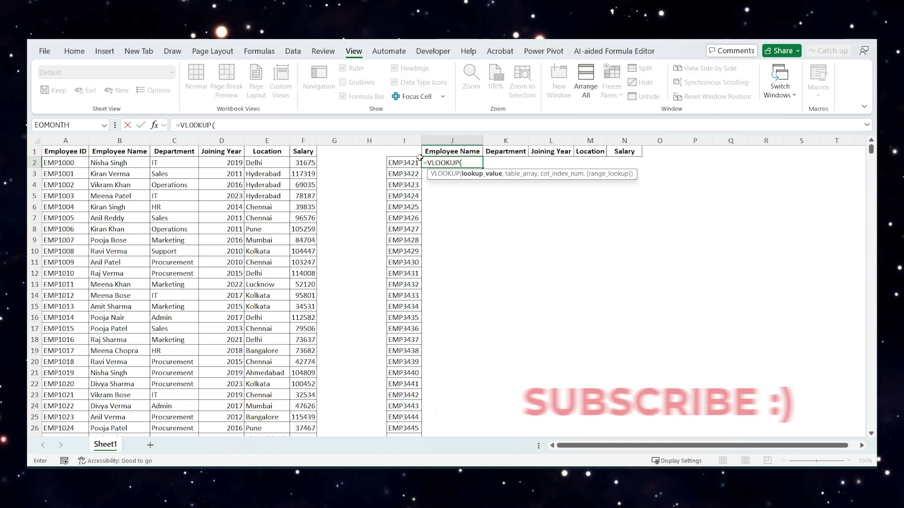
{"action": "left_click", "coordinate": [397, 162]}
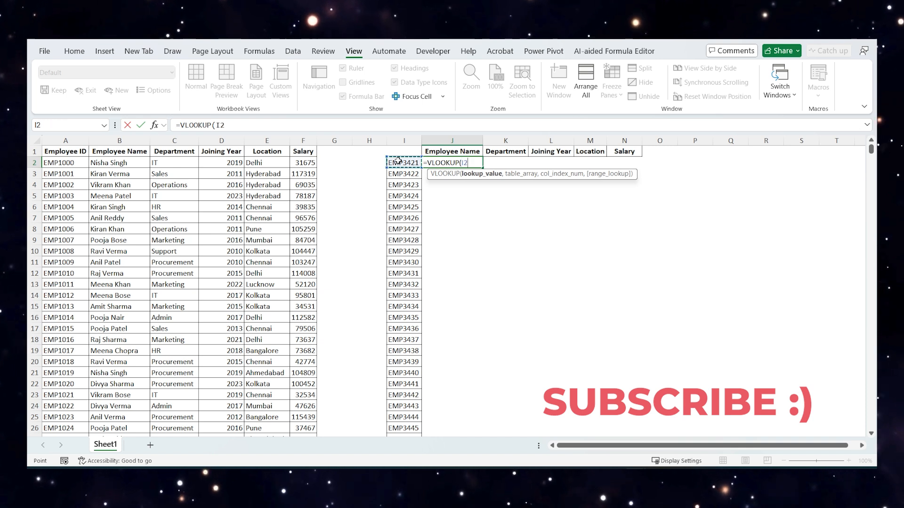
{"action": "key", "text": "F4"}
{"action": "key", "text": "F4"}
{"action": "key", "text": "F4"}
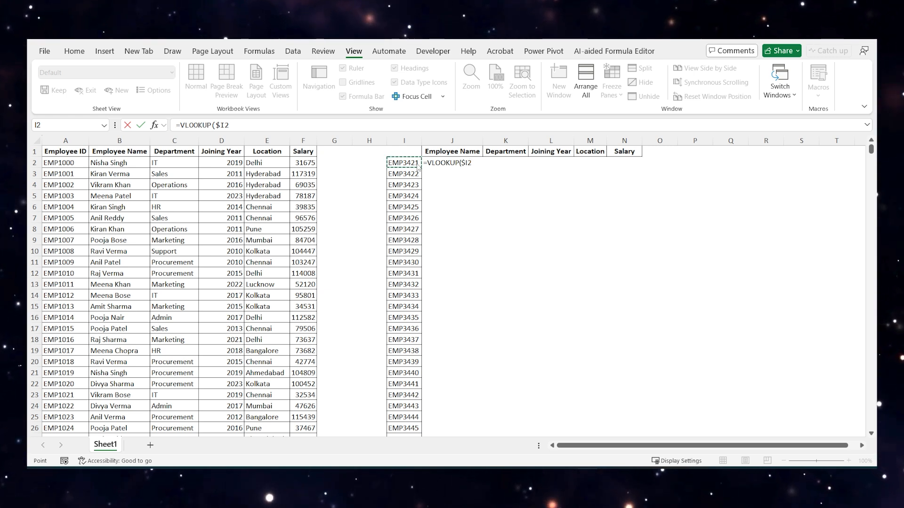
{"action": "left_click", "coordinate": [481, 163]}
{"action": "type", "text": ","}
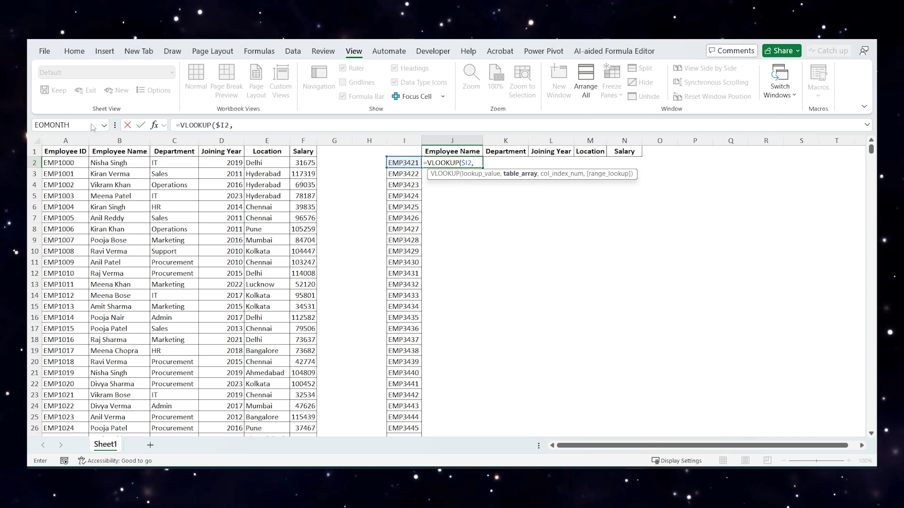
- Set the formula's table array to the whole employee table with absolute references, $A$1:$F$2501
{"action": "left_click_drag", "start_coordinate": [76, 151], "coordinate": [302, 151]}
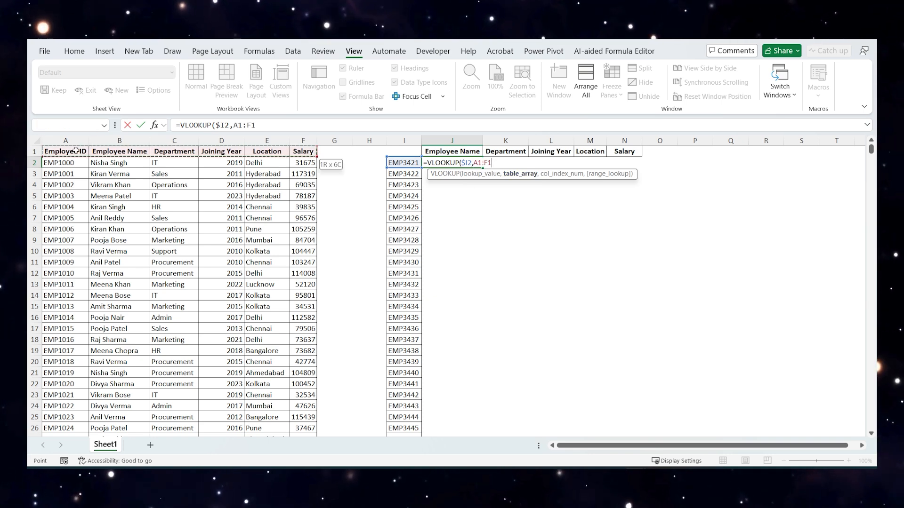
{"action": "key", "text": "ctrl+shift+Down"}
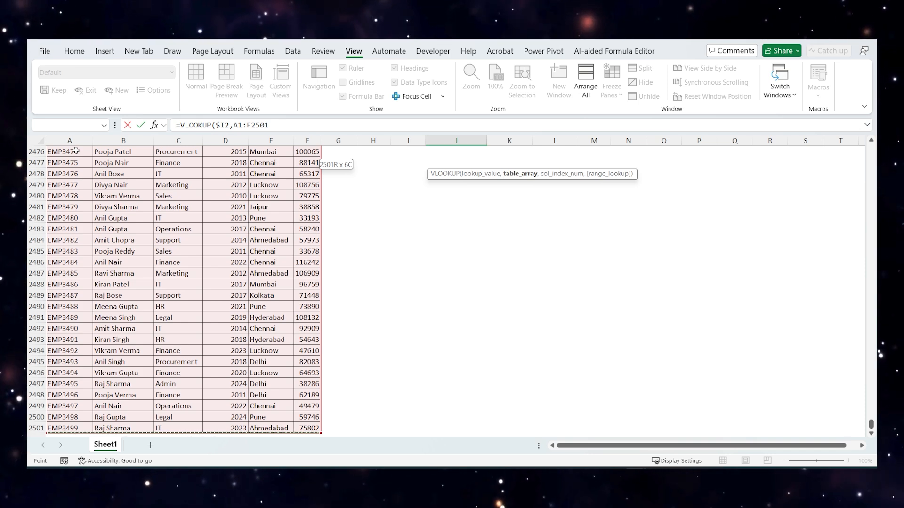
{"action": "key", "text": "F4"}
{"action": "type", "text": ","}
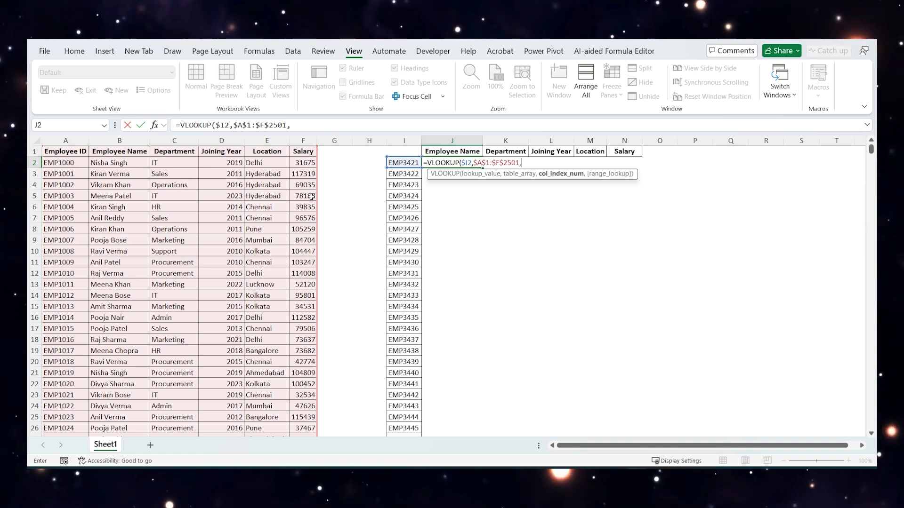
- Complete the VLOOKUP in J2 with column index 2 and FALSE for an exact match
{"action": "type", "text": "2,"}
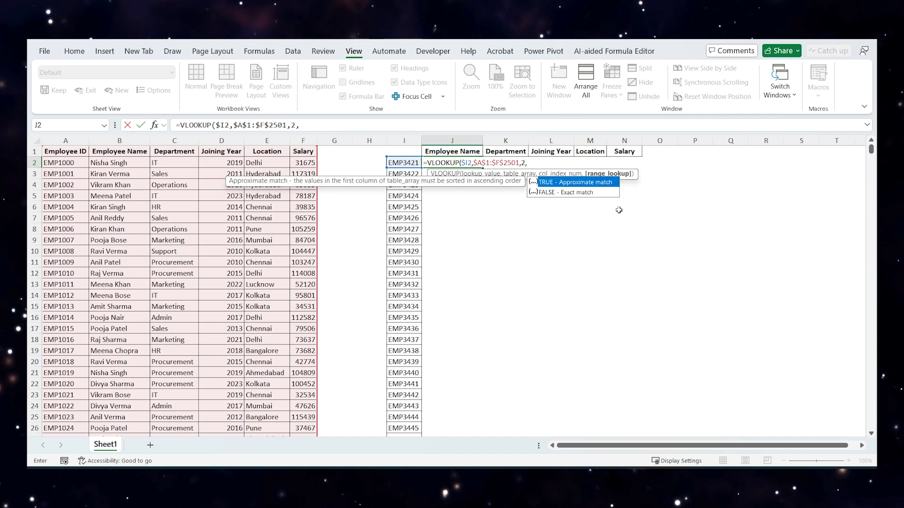
{"action": "left_click", "coordinate": [567, 193]}
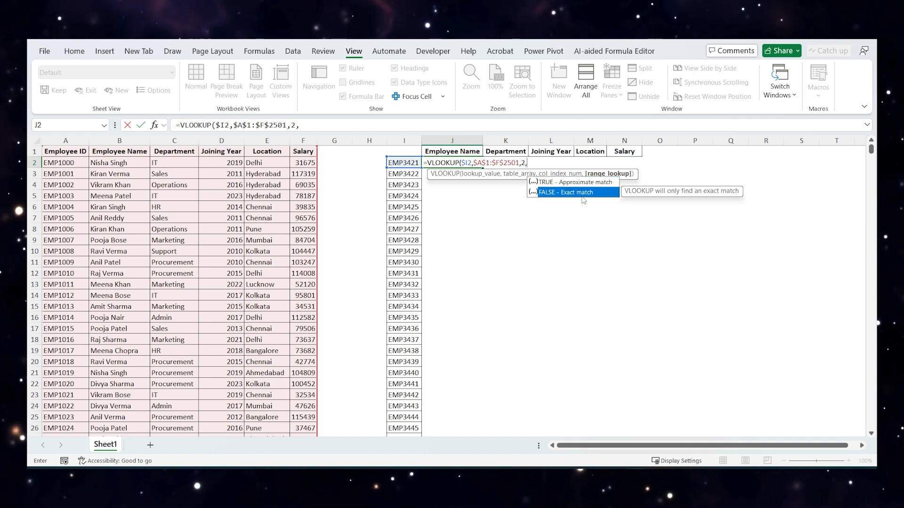
{"action": "double_click", "coordinate": [567, 194]}
{"action": "left_click", "coordinate": [567, 193]}
{"action": "left_click", "coordinate": [461, 163]}
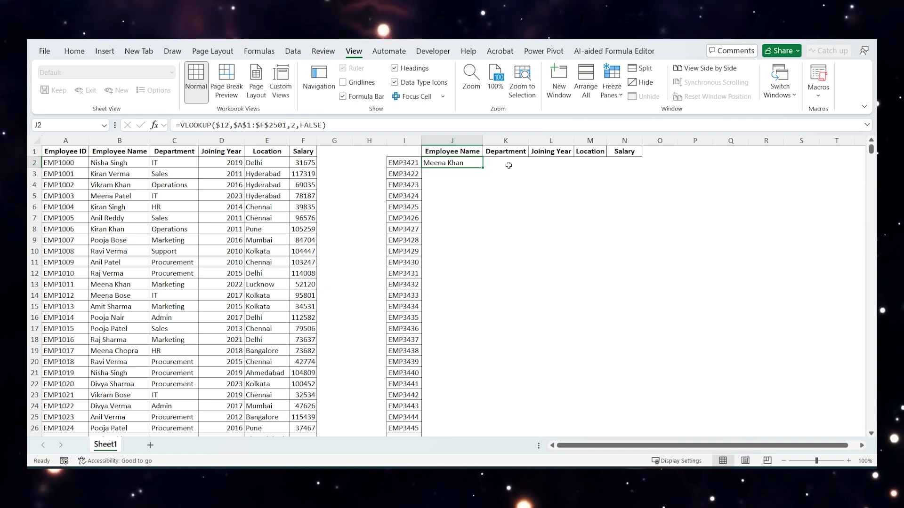
- Review the Department, Joining Year, Location and Salary headers in K1:N1 and the VLOOKUP formula in J2
{"action": "left_click", "coordinate": [499, 152]}
{"action": "left_click", "coordinate": [551, 151]}
{"action": "left_click", "coordinate": [590, 152]}
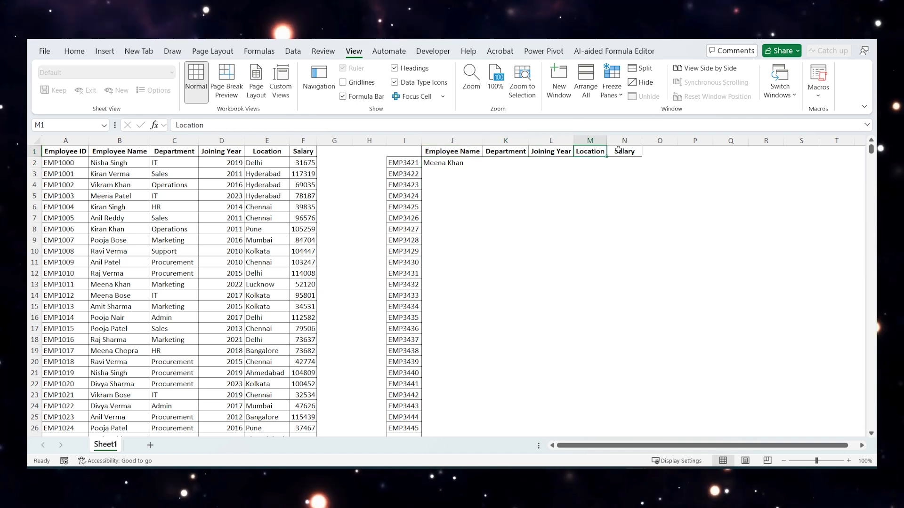
{"action": "left_click", "coordinate": [618, 151]}
{"action": "double_click", "coordinate": [469, 163]}
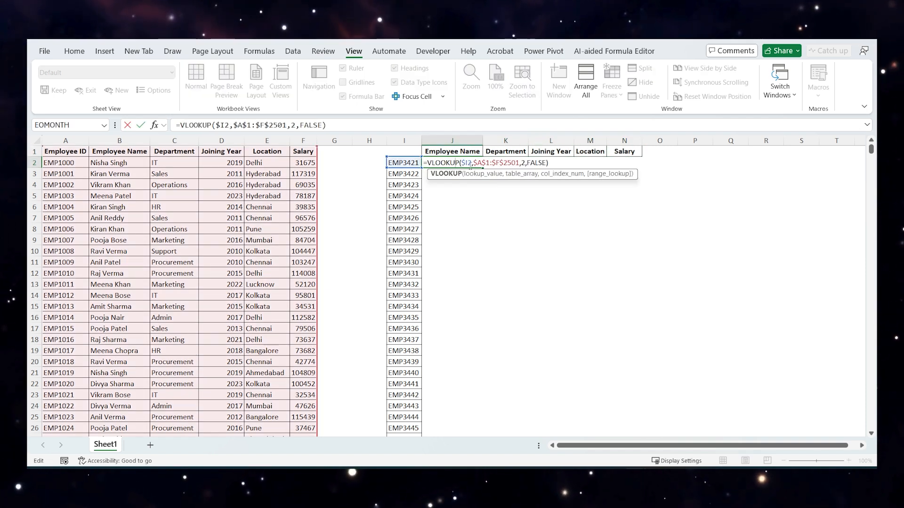
{"action": "key", "text": "Escape"}
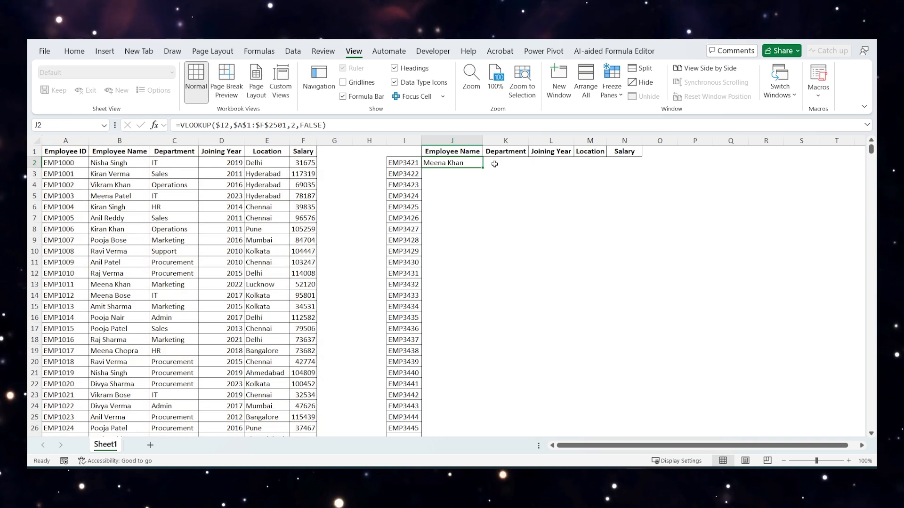
- Copy the VLOOKUP formula from J2 into K2:N2, under Department, Joining Year, Location and Salary
{"action": "key", "text": "ctrl+c"}
{"action": "left_click", "coordinate": [494, 163]}
{"action": "key", "text": "ctrl+v"}
{"action": "key", "text": "Right"}
{"action": "key", "text": "ctrl+v"}
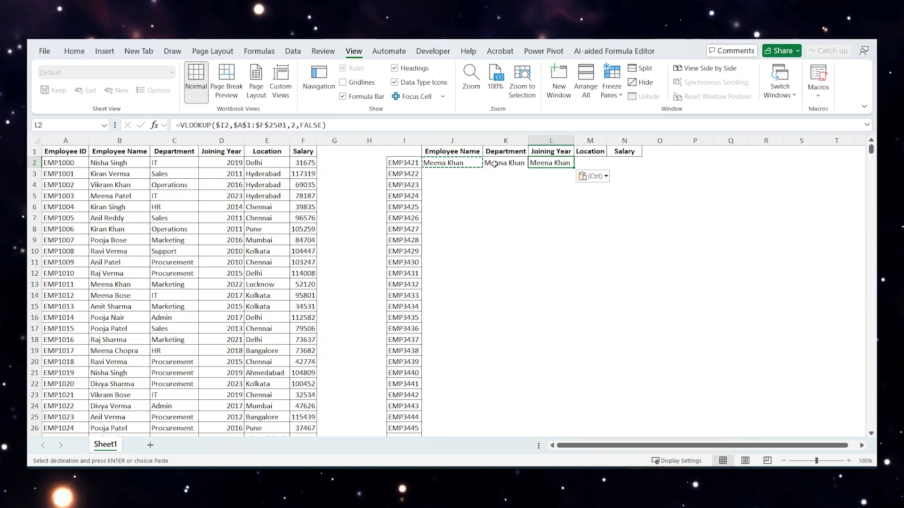
{"action": "key", "text": "Right"}
{"action": "key", "text": "ctrl+v"}
{"action": "key", "text": "Right"}
{"action": "key", "text": "ctrl+v"}
- Change the column index of the Department VLOOKUP in K2 to 3
{"action": "left_click", "coordinate": [494, 163]}
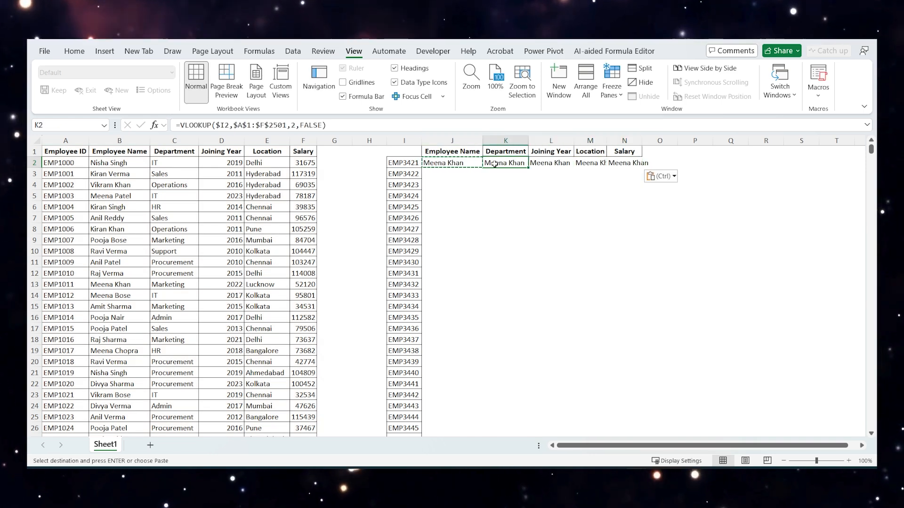
{"action": "double_click", "coordinate": [494, 164]}
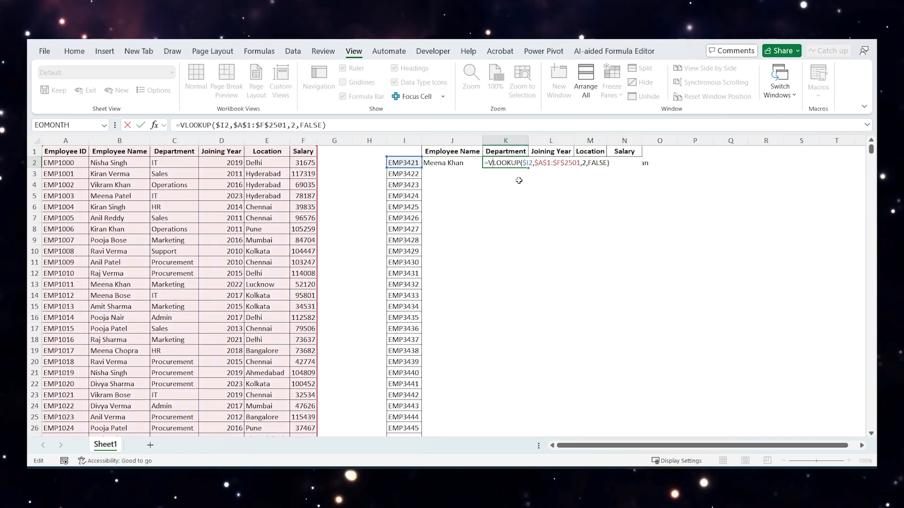
{"action": "left_click", "coordinate": [586, 164]}
{"action": "key", "text": "BackSpace"}
{"action": "type", "text": "3"}
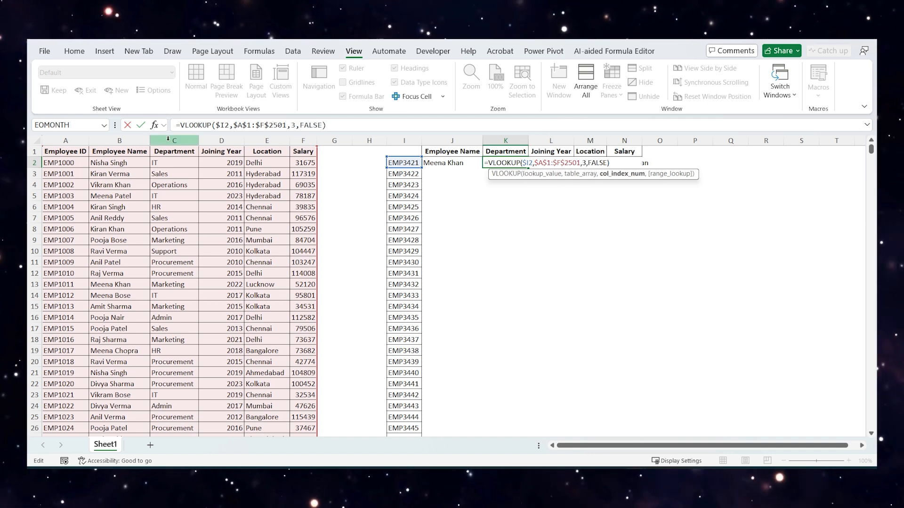
{"action": "key", "text": "Tab"}
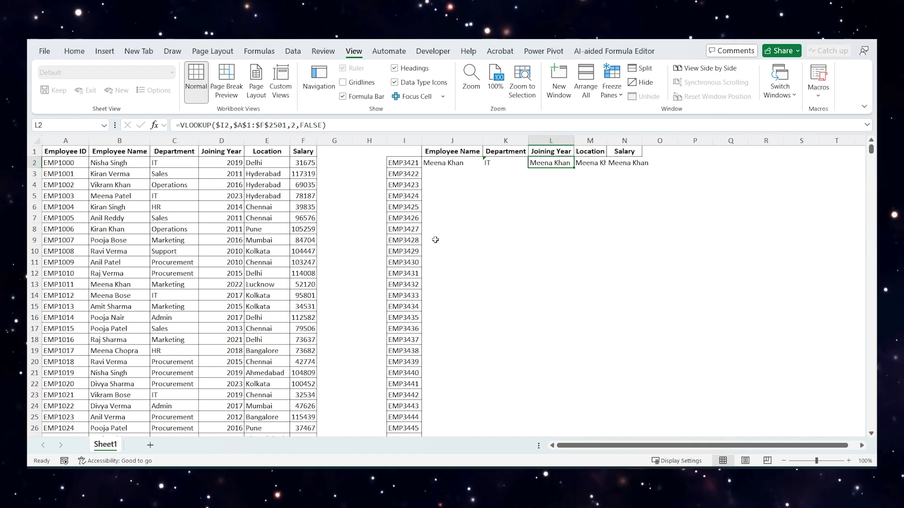
- Set the VLOOKUP column index to 4 in L2, 5 in M2 and 6 in N2
{"action": "key", "text": "F2"}
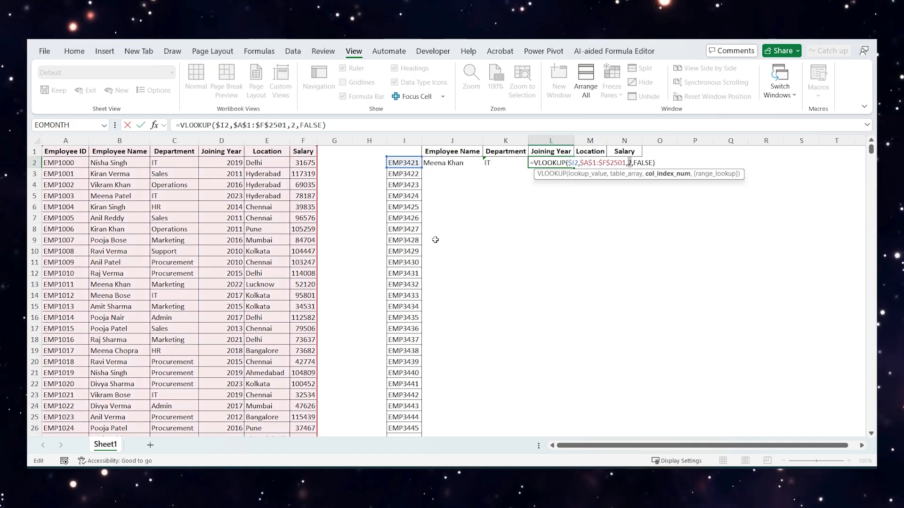
{"action": "type", "text": "4"}
{"action": "key", "text": "Tab"}
{"action": "key", "text": "F2"}
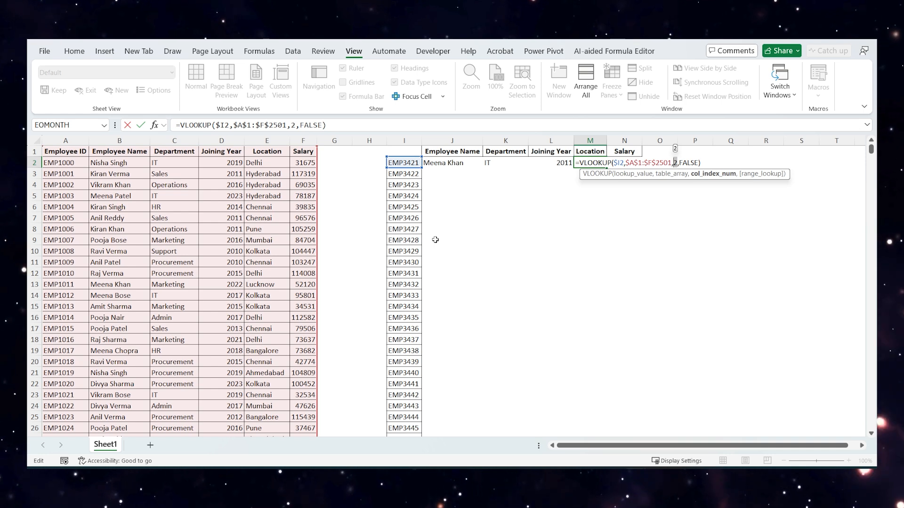
{"action": "type", "text": "5"}
{"action": "key", "text": "Tab"}
{"action": "key", "text": "F2"}
{"action": "type", "text": "6,FALSE)"}
{"action": "left_click", "coordinate": [451, 196]}
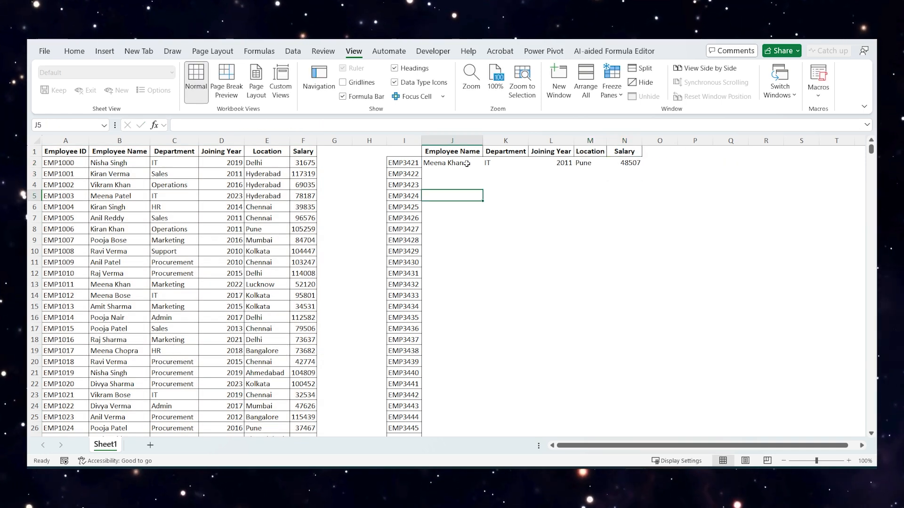
- Fill the five VLOOKUP formulas in J2:N2 down alongside the employee ID list
{"action": "left_click", "coordinate": [466, 163]}
{"action": "key", "text": "Right"}
{"action": "key", "text": "Right"}
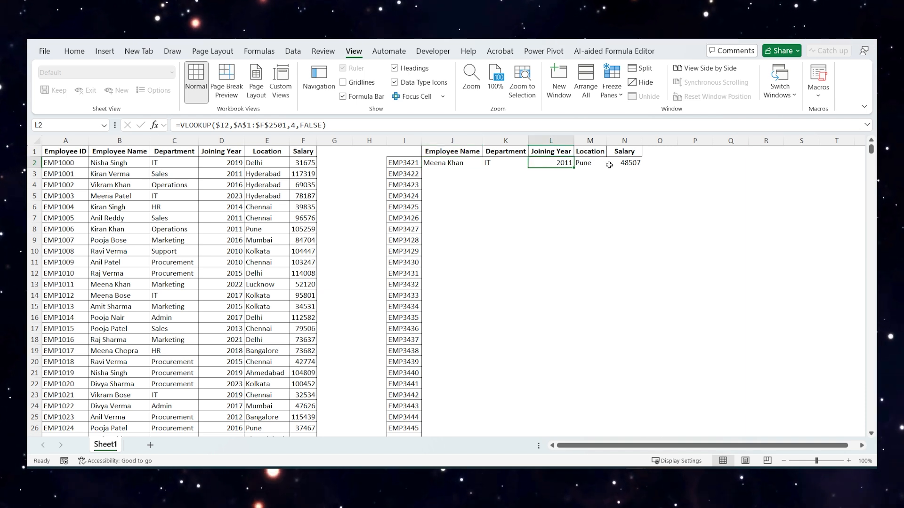
{"action": "left_click", "coordinate": [469, 160]}
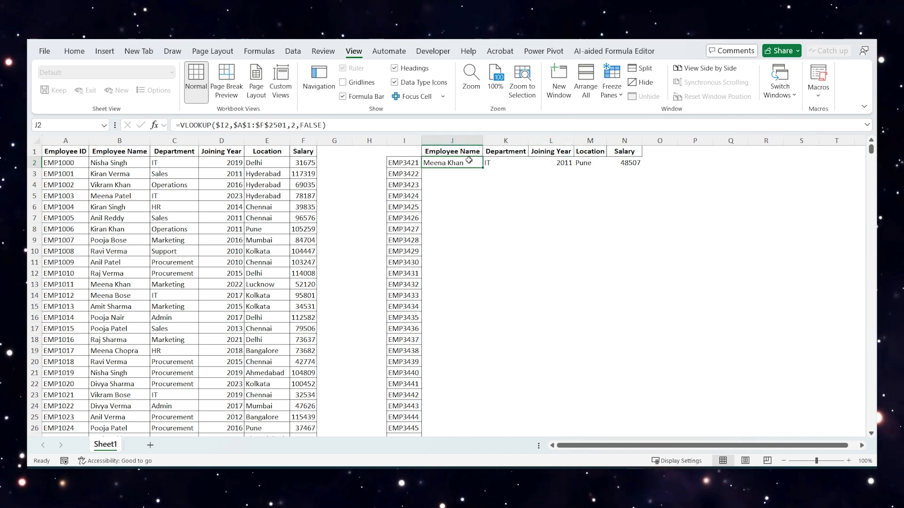
{"action": "key", "text": "ctrl+shift+Right"}
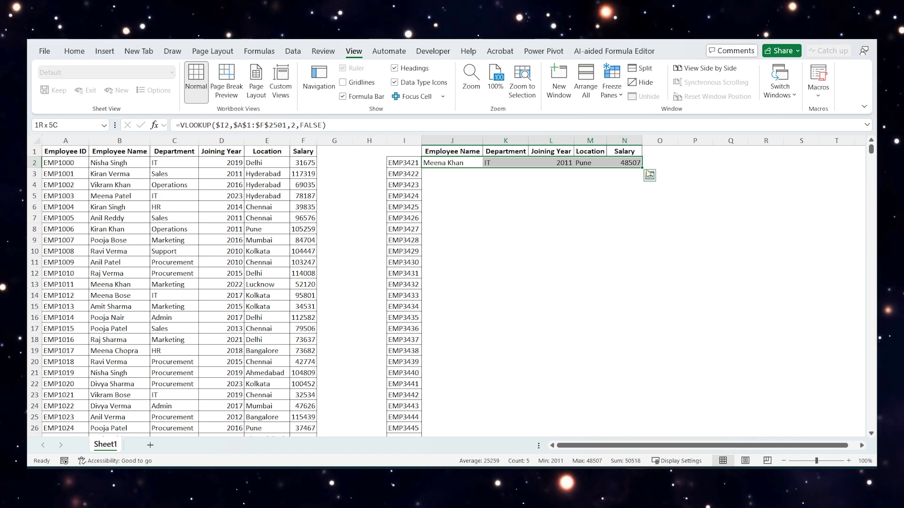
{"action": "double_click", "coordinate": [642, 168]}
{"action": "left_click", "coordinate": [474, 232]}
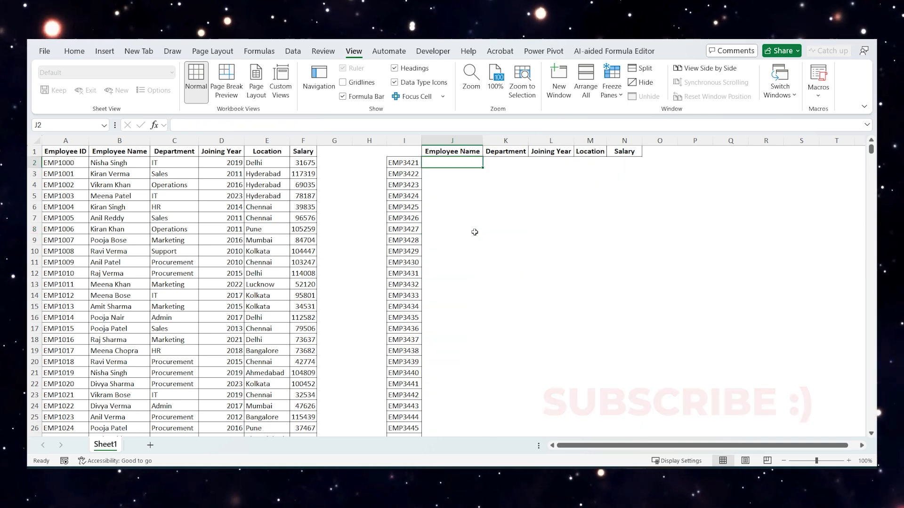
- Begin a VLOOKUP formula in J2 with I2 as the lookup value and the absolute range $A$1:$F$2501 as the table array
{"action": "type", "text": "=vlook"}
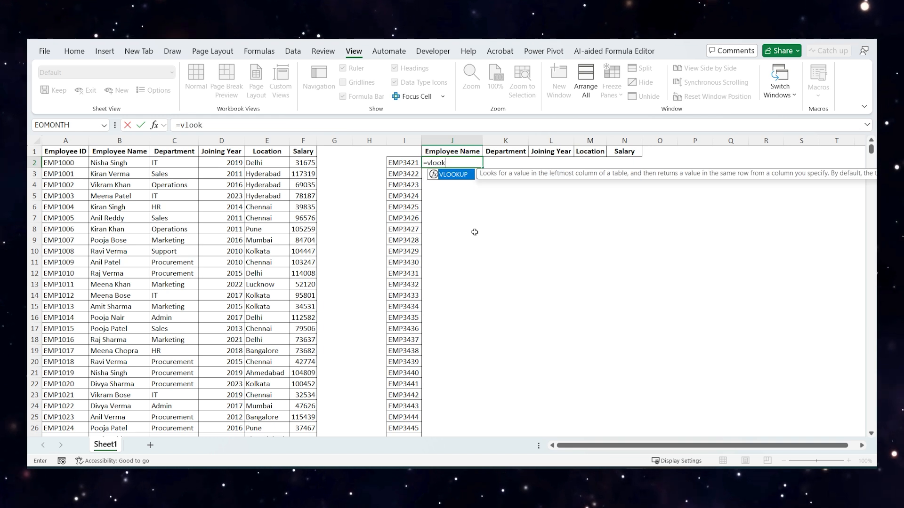
{"action": "key", "text": "Tab"}
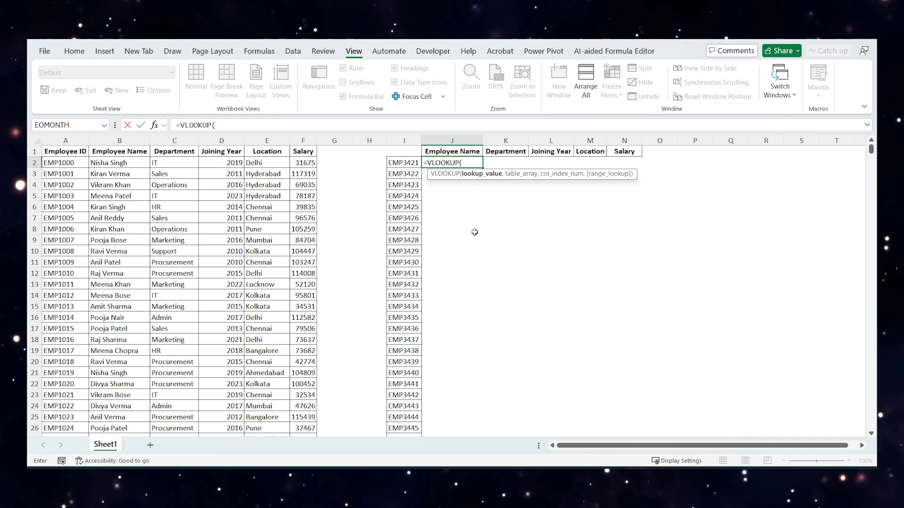
{"action": "left_click", "coordinate": [407, 163]}
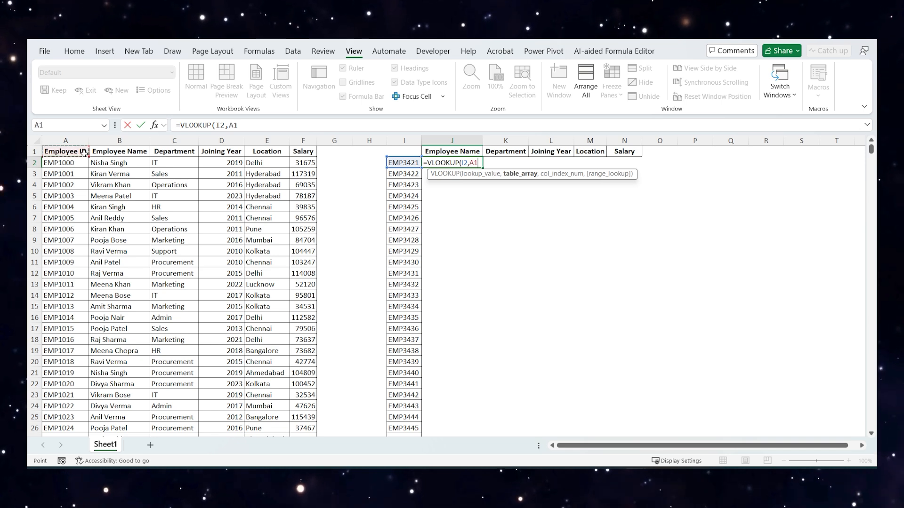
{"action": "key", "text": "ctrl+shift+Right"}
{"action": "key", "text": "ctrl+shift+Down"}
{"action": "key", "text": "ctrl+BackSpace"}
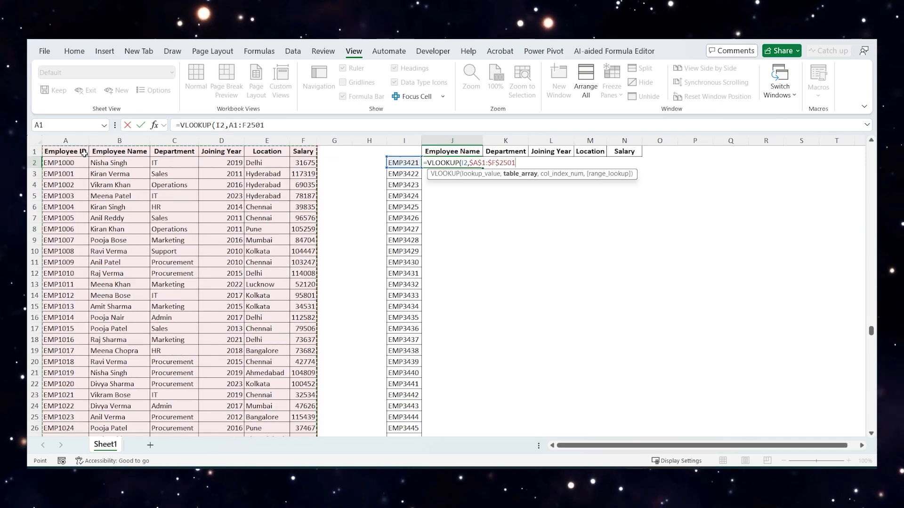
{"action": "key", "text": "F4"}
{"action": "type", "text": ","}
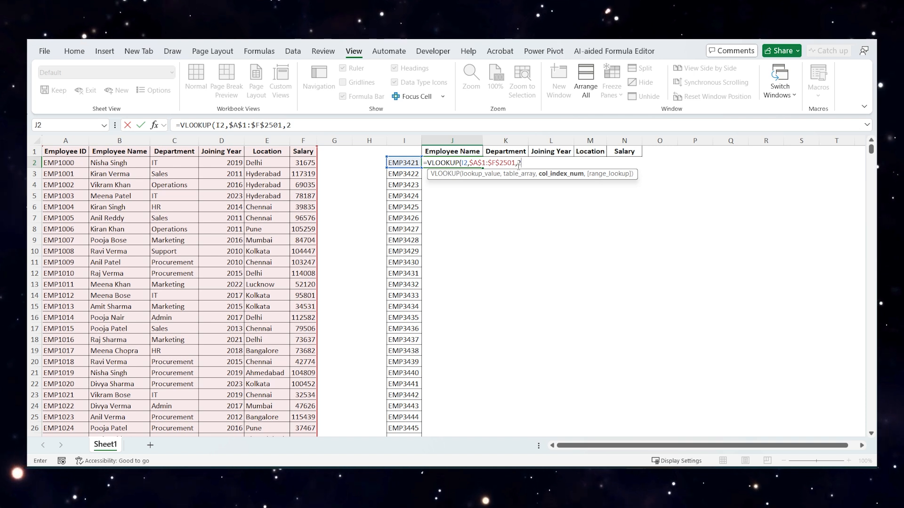
{"action": "type", "text": "2,"}
- Complete the J2 VLOOKUP with the column index array {2,3,4,5,6} and an exact match (FALSE)
{"action": "key", "text": "BackSpace"}
{"action": "key", "text": "BackSpace"}
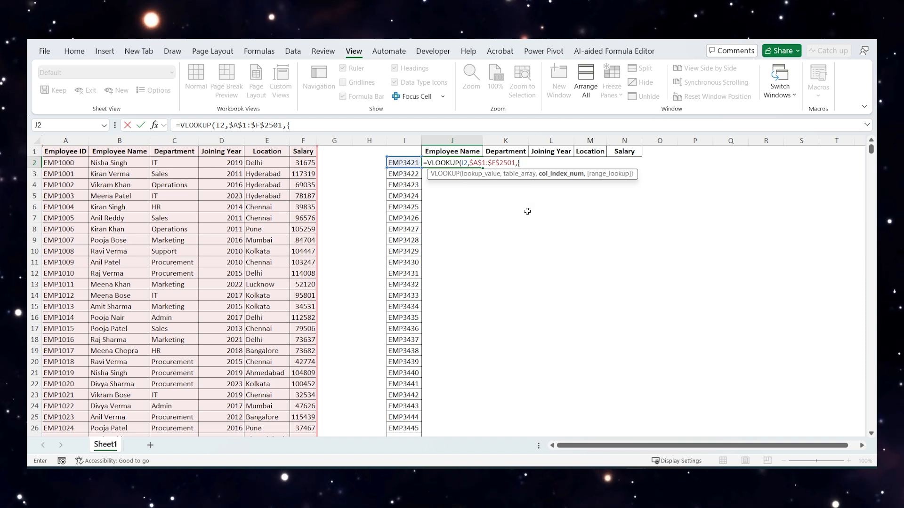
{"action": "type", "text": "{2,3,4,"}
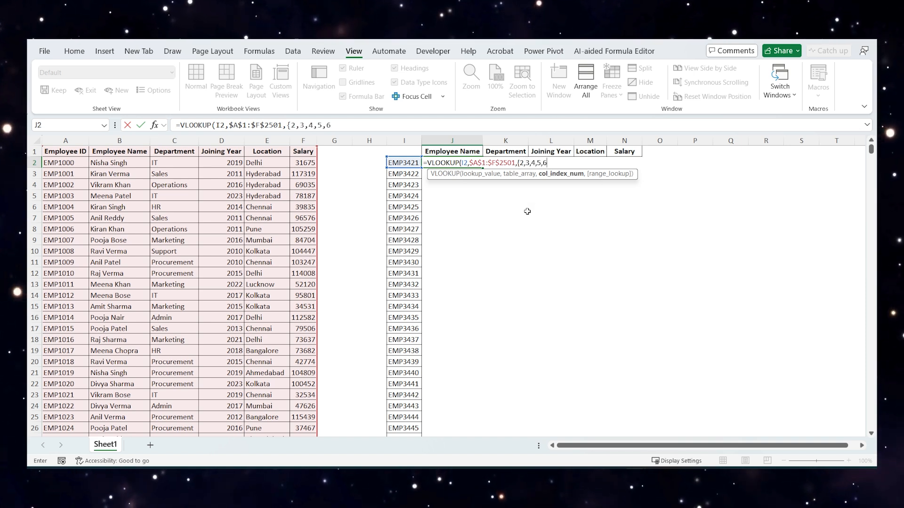
{"action": "type", "text": "5,6"}
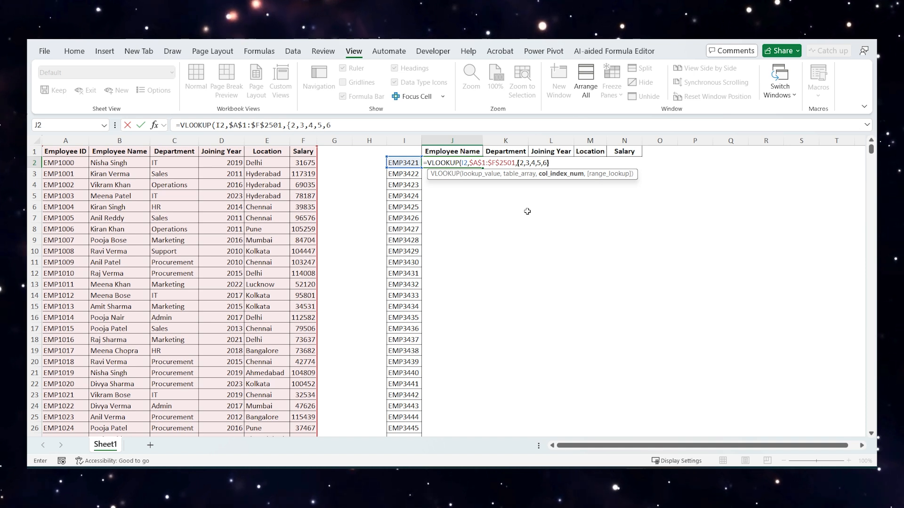
{"action": "type", "text": "}"}
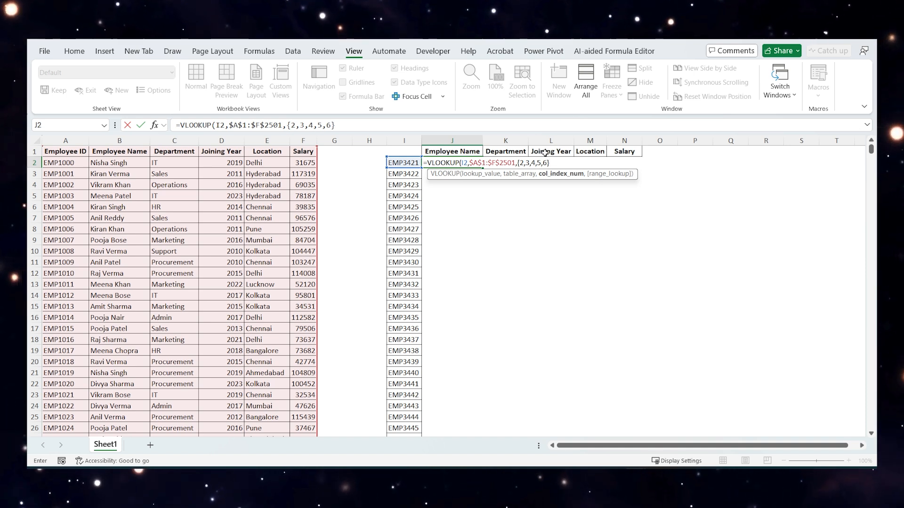
{"action": "type", "text": ","}
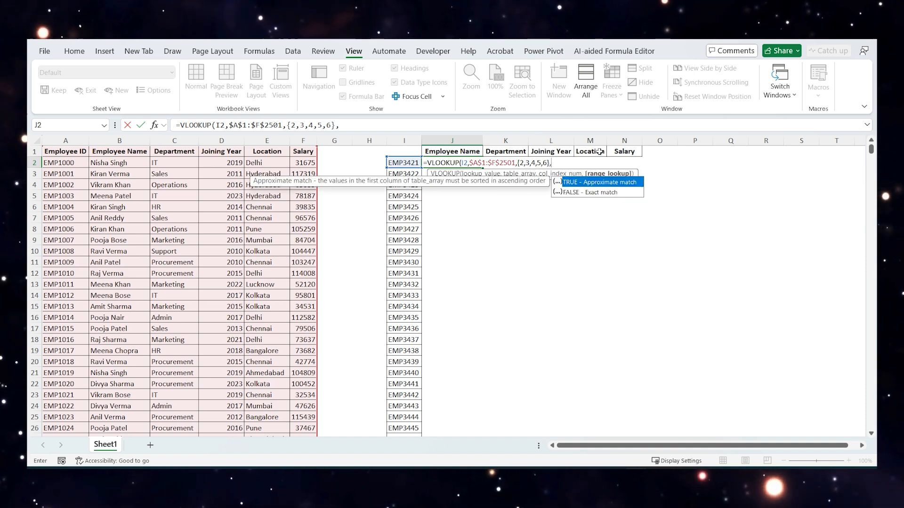
{"action": "key", "text": "Down"}
{"action": "key", "text": "Tab"}
{"action": "type", "text": ")"}
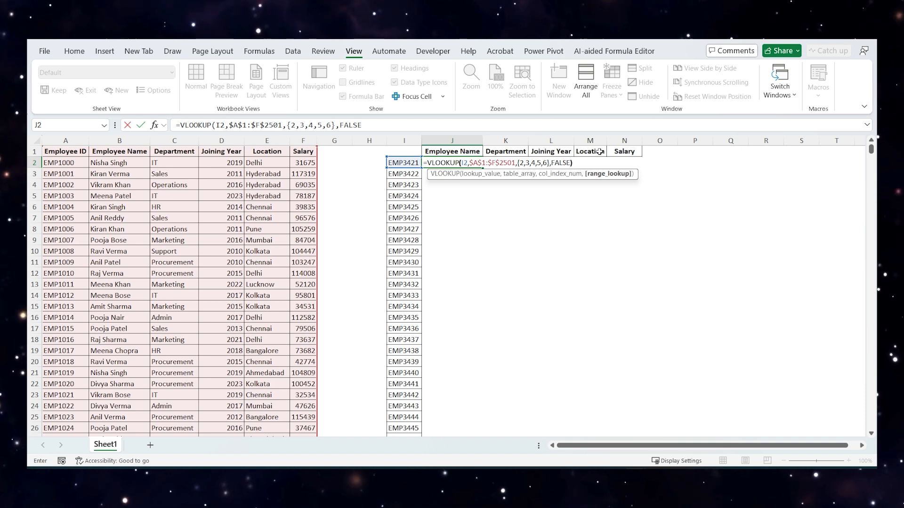
{"action": "key", "text": "Return"}
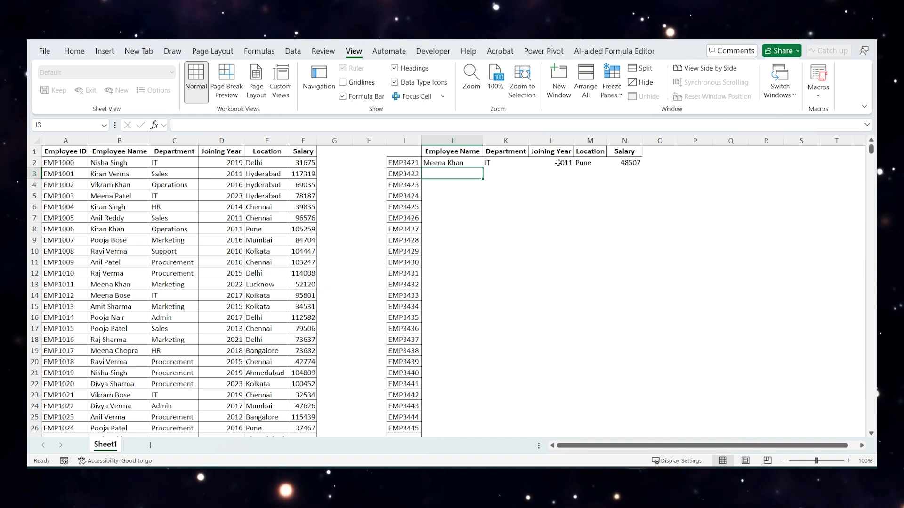
- Fill the multi-column VLOOKUP formula from J2 down alongside the employee ID list
{"action": "left_click", "coordinate": [481, 160]}
{"action": "key", "text": "shift+Right"}
{"action": "key", "text": "shift+Right"}
{"action": "key", "text": "shift+Right"}
{"action": "key", "text": "shift+Right"}
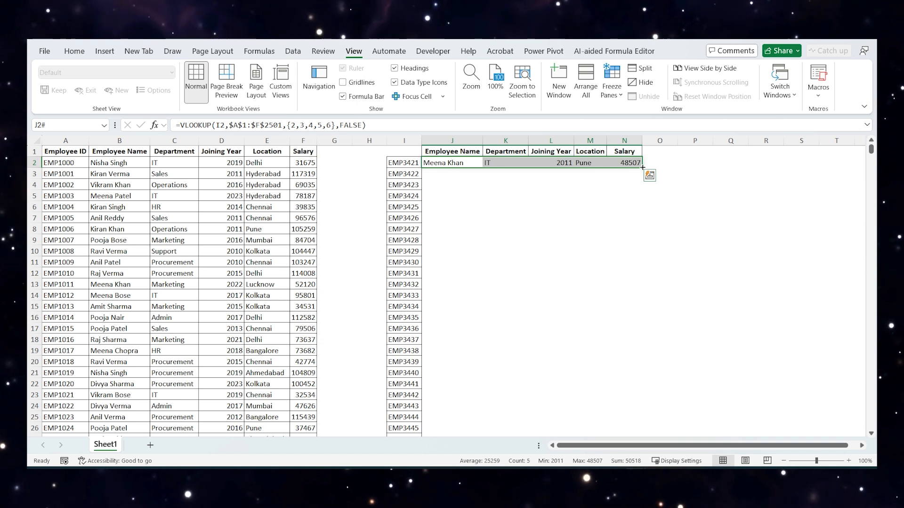
{"action": "left_click", "coordinate": [502, 243]}
{"action": "left_click", "coordinate": [466, 164]}
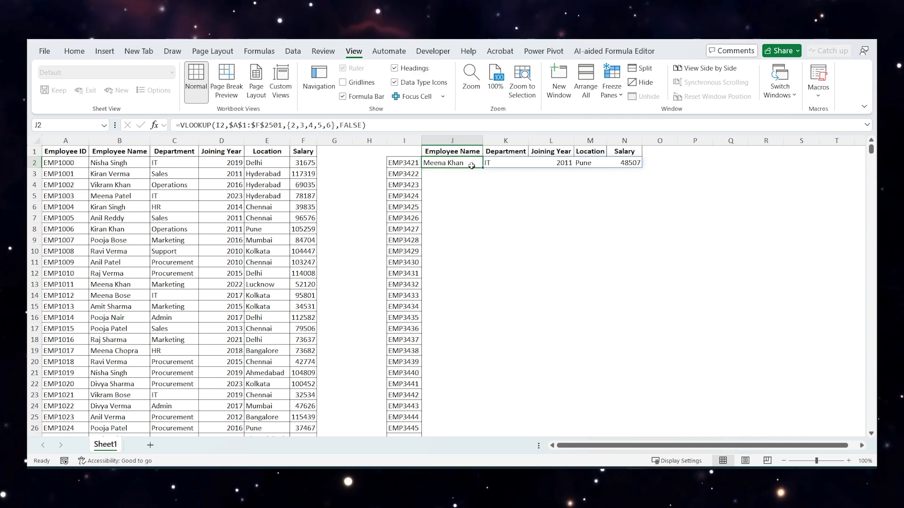
{"action": "left_click_drag", "start_coordinate": [482, 167], "coordinate": [564, 471]}
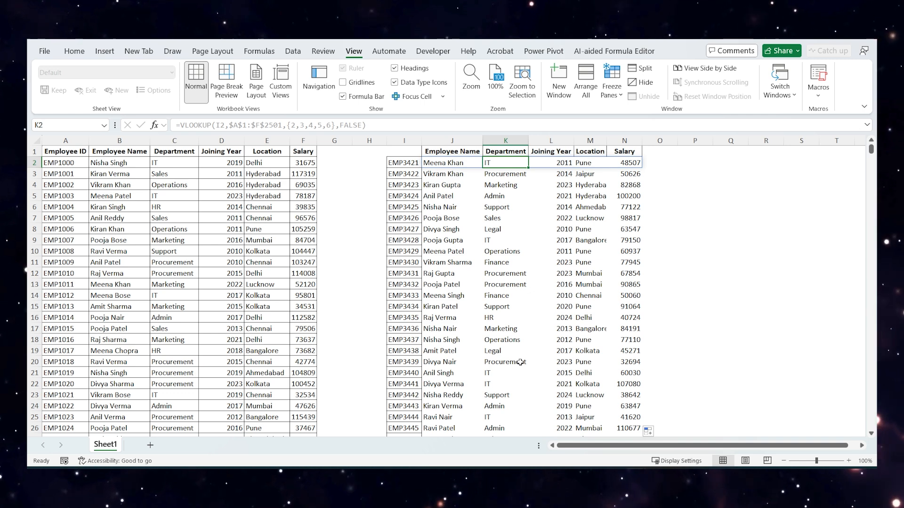
{"action": "left_click", "coordinate": [491, 280]}
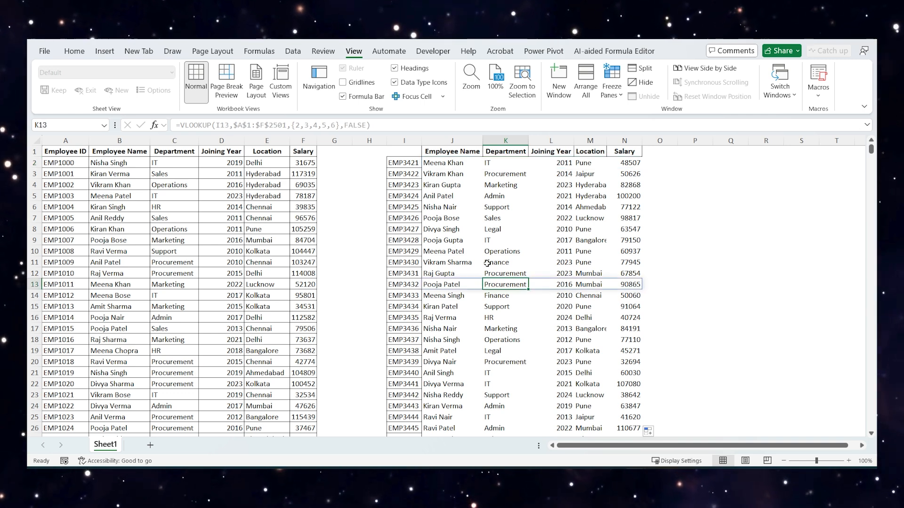
- Clear all lookup results below the headers in columns J to N and return to J2
{"action": "left_click", "coordinate": [445, 163]}
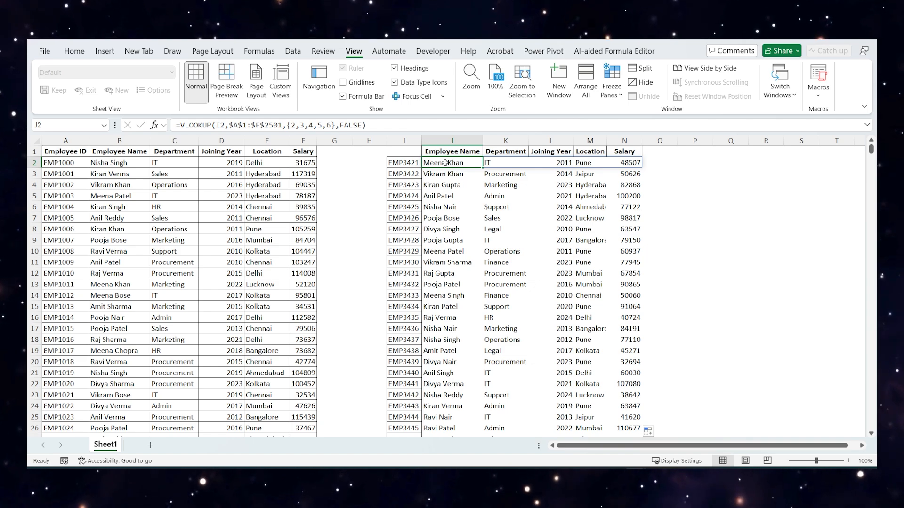
{"action": "key", "text": "ctrl+shift+Right"}
{"action": "key", "text": "ctrl+shift+Down"}
{"action": "key", "text": "Delete"}
{"action": "key", "text": "ctrl+Up"}
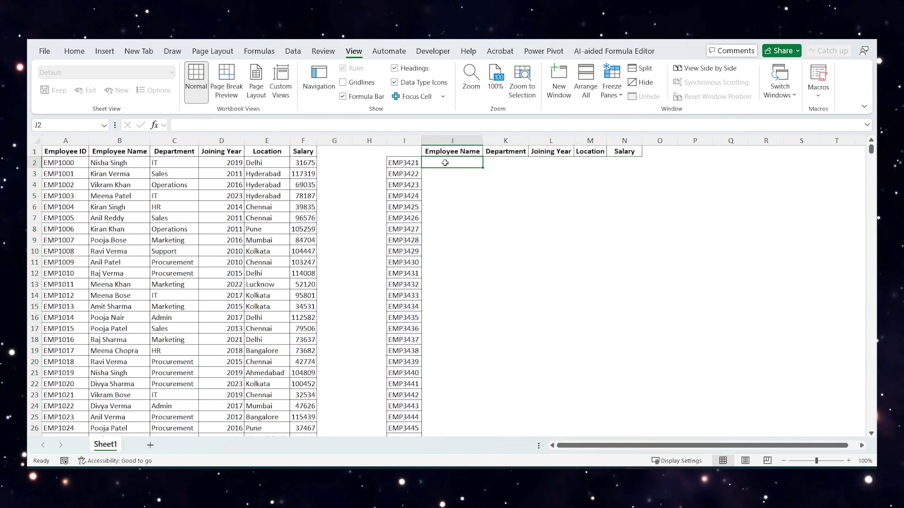
- Begin a VLOOKUP formula in J2 using the whole ID list as the lookup value, with its column locked as $I2:$I467
{"action": "type", "text": "=vlo"}
{"action": "key", "text": "Tab"}
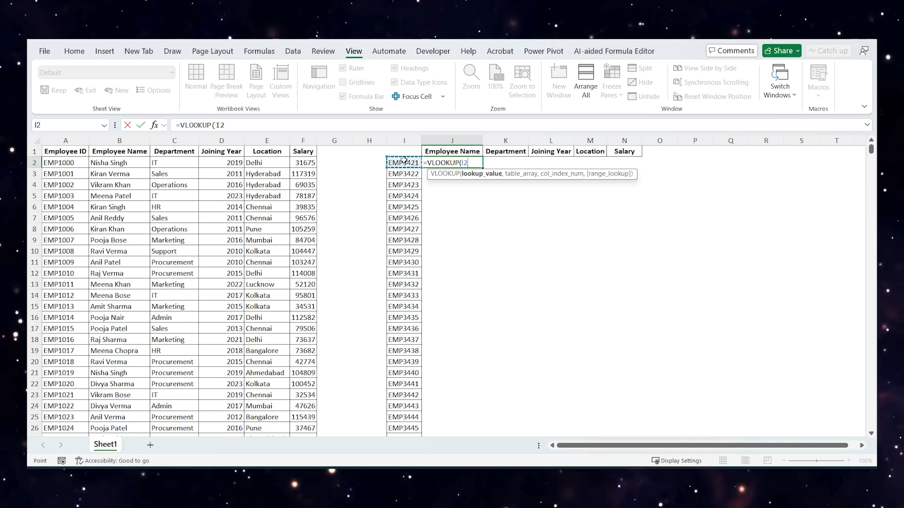
{"action": "key", "text": "ctrl+shift+Down"}
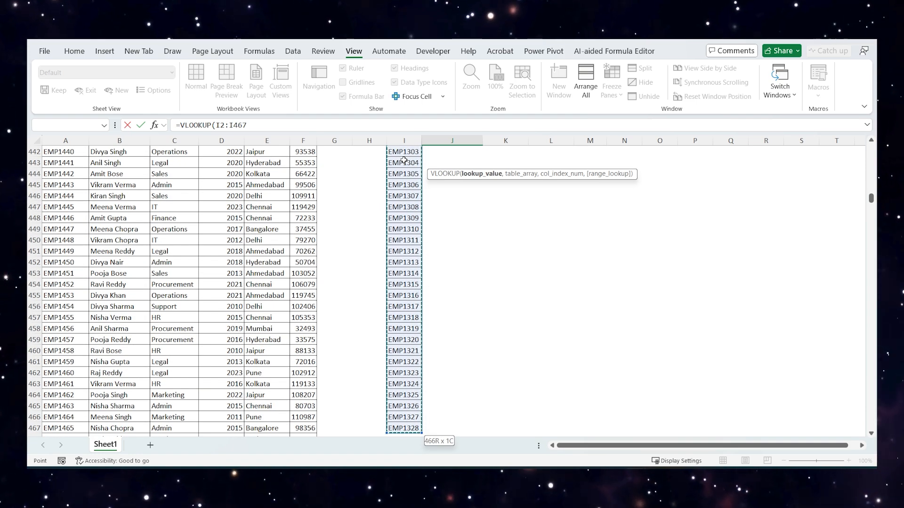
{"action": "key", "text": "F4"}
{"action": "key", "text": "F4"}
{"action": "key", "text": "F4"}
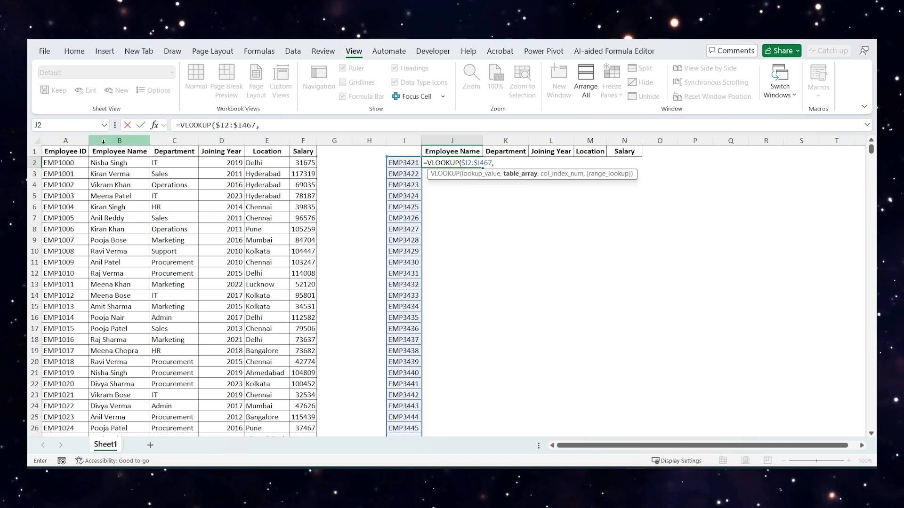
- Complete the J2 VLOOKUP with table array $A$1:$F$2501, column index 2 and an exact match (FALSE)
{"action": "key", "text": "ctrl+shift+Right"}
{"action": "key", "text": "ctrl+shift+Down"}
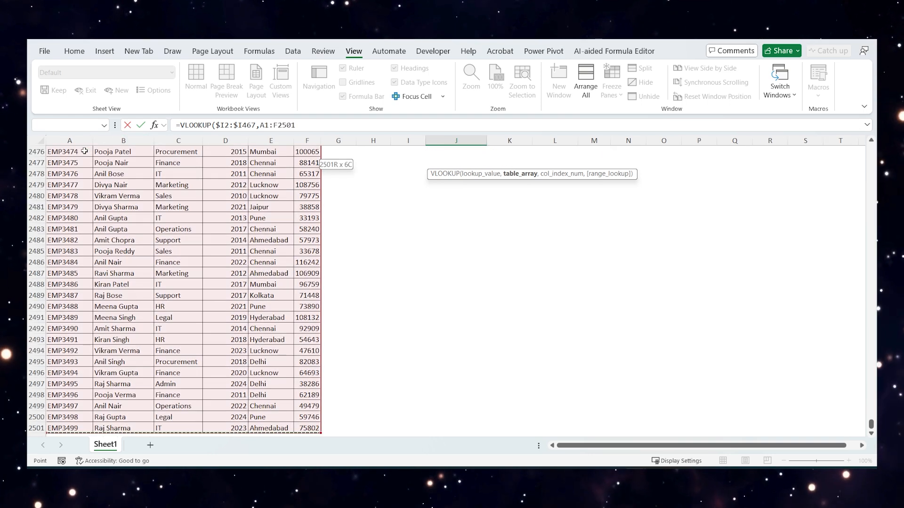
{"action": "key", "text": "F4"}
{"action": "type", "text": ","}
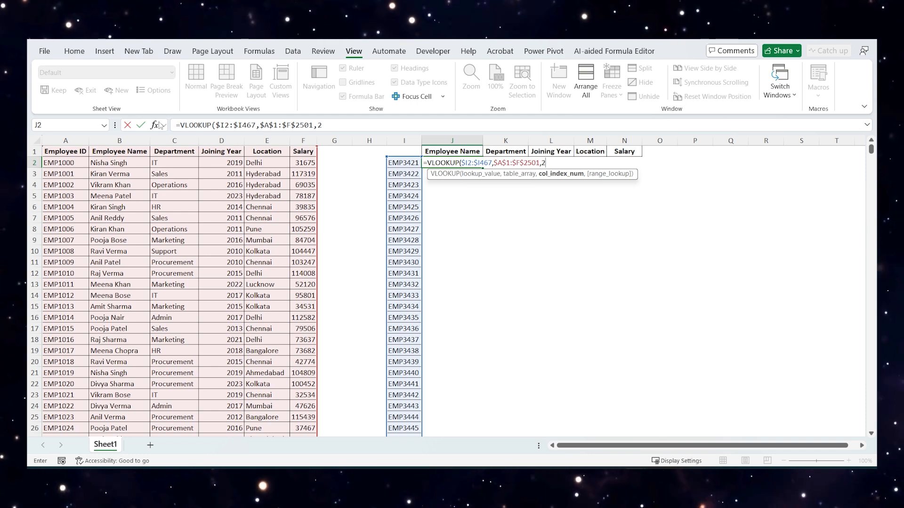
{"action": "type", "text": "2,"}
{"action": "key", "text": "Down"}
{"action": "key", "text": "Tab"}
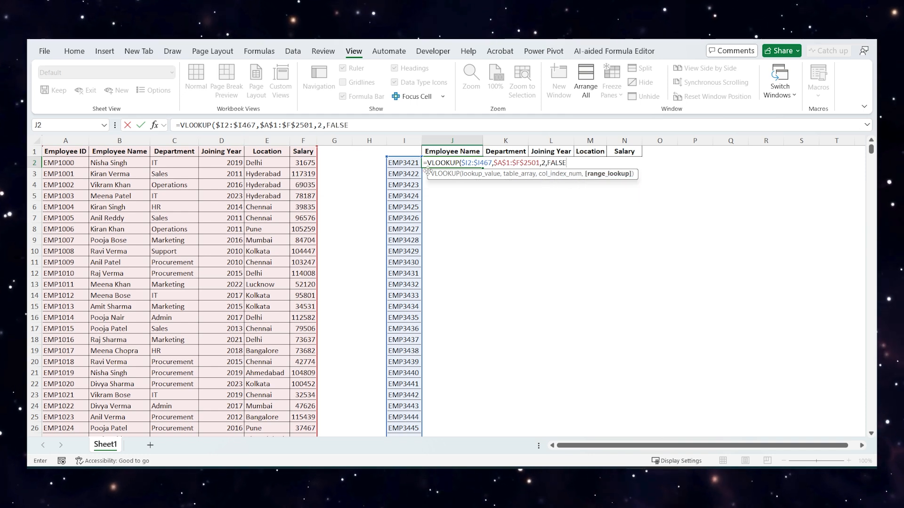
{"action": "type", "text": ")"}
{"action": "key", "text": "Return"}
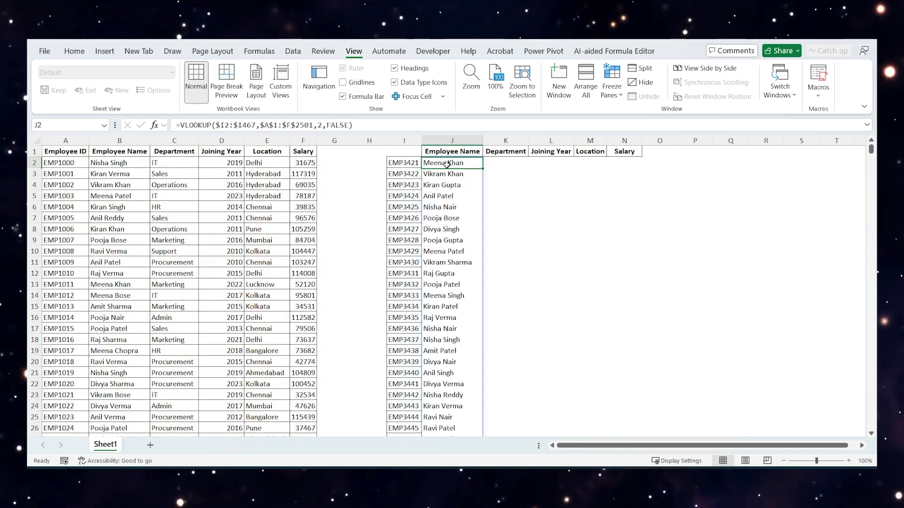
- Copy the J2 VLOOKUP into K2 under Department and change its column index to 3
{"action": "key", "text": "Right"}
{"action": "key", "text": "ctrl+v"}
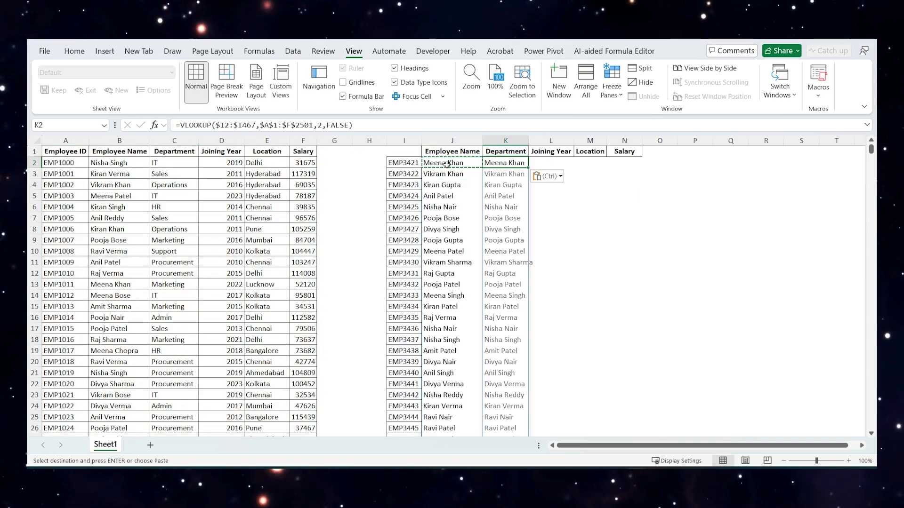
{"action": "double_click", "coordinate": [500, 165]}
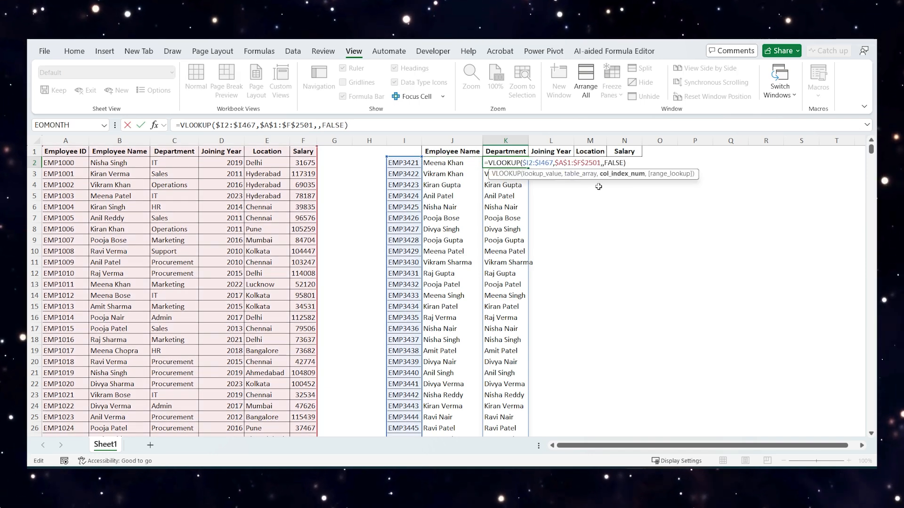
{"action": "type", "text": "3"}
{"action": "key", "text": "ctrl+Return"}
{"action": "key", "text": "Right"}
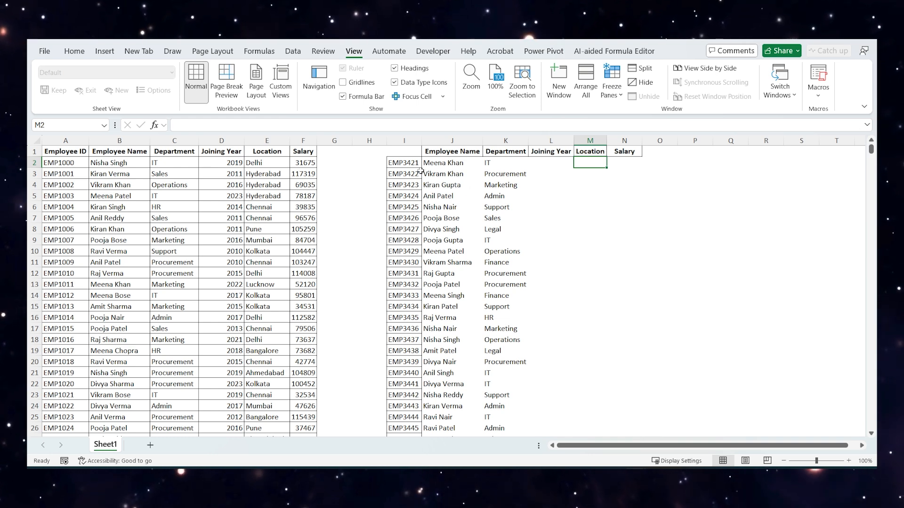
- Remove the lookup columns J to N and copy the employee ID column I into column A of a new sheet
{"action": "left_click_drag", "start_coordinate": [412, 161], "coordinate": [417, 374]}
{"action": "left_click", "coordinate": [424, 295]}
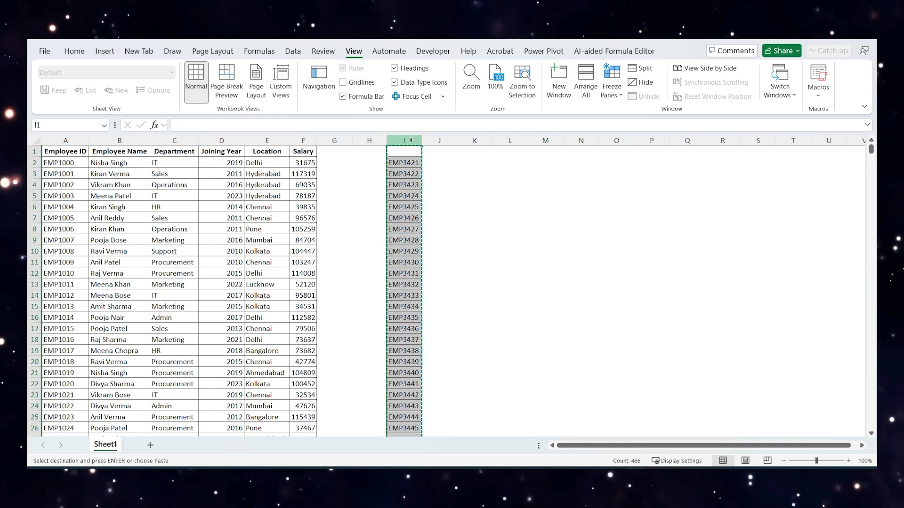
{"action": "left_click", "coordinate": [150, 445]}
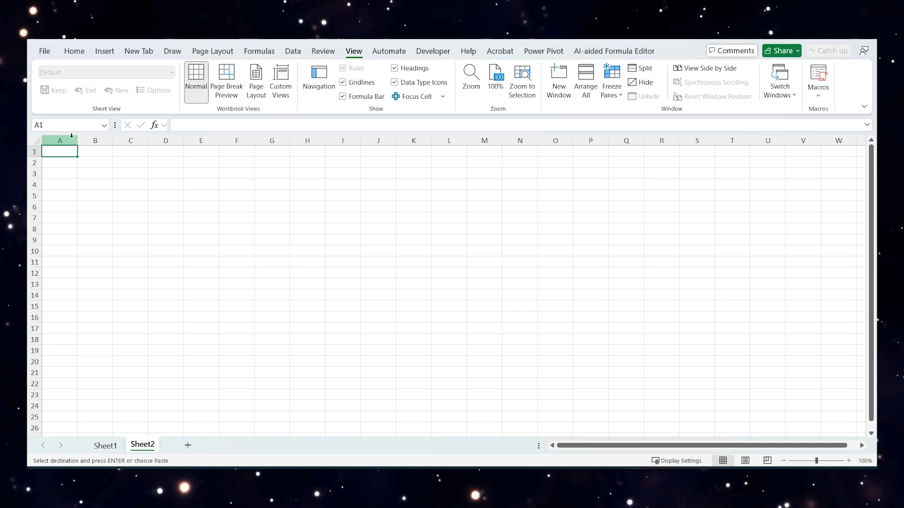
{"action": "key", "text": "ctrl+v"}
{"action": "left_click", "coordinate": [102, 229]}
{"action": "left_click_drag", "start_coordinate": [59, 162], "coordinate": [59, 229]}
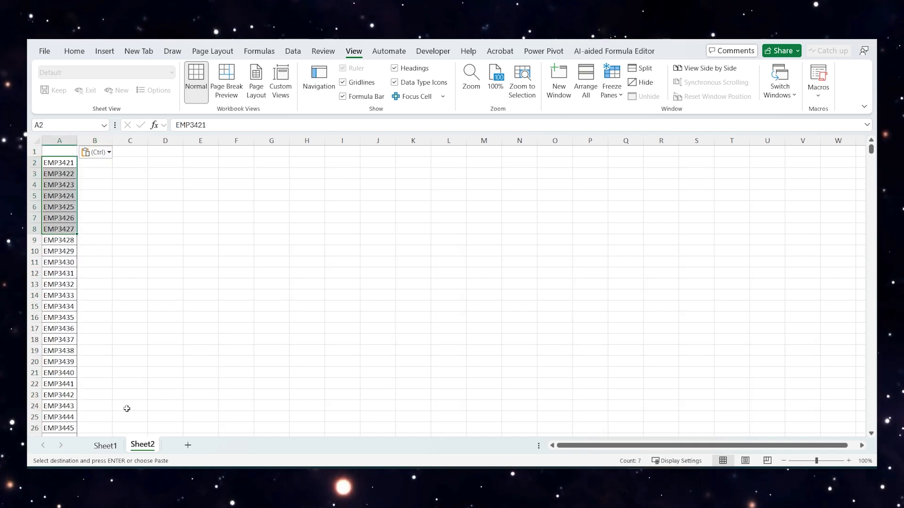
- Delete the employee ID list in column I from Sheet1
{"action": "left_click", "coordinate": [111, 446]}
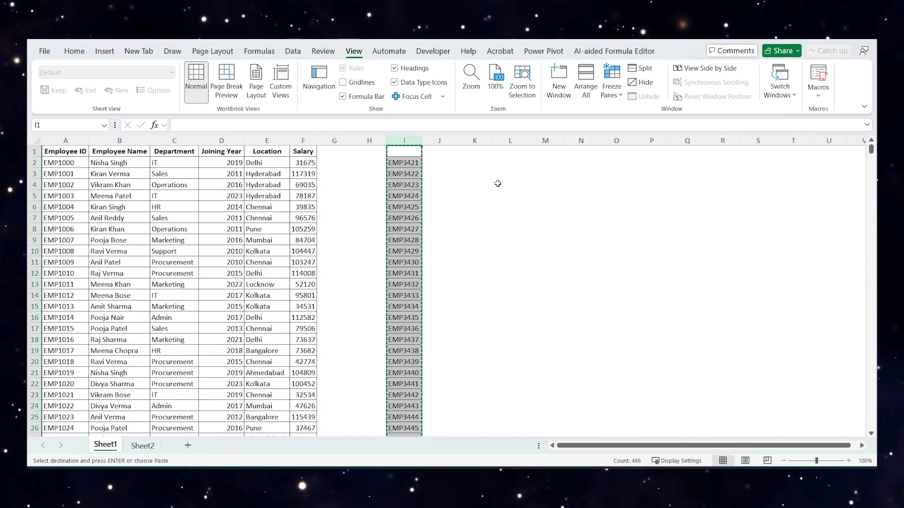
{"action": "right_click", "coordinate": [404, 139]}
{"action": "left_click", "coordinate": [435, 280]}
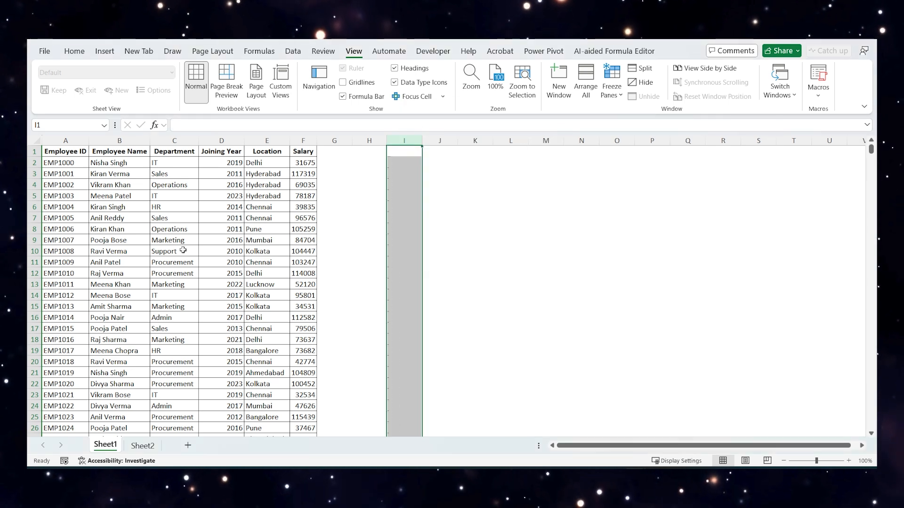
{"action": "left_click_drag", "start_coordinate": [127, 196], "coordinate": [214, 274]}
{"action": "left_click", "coordinate": [214, 275]}
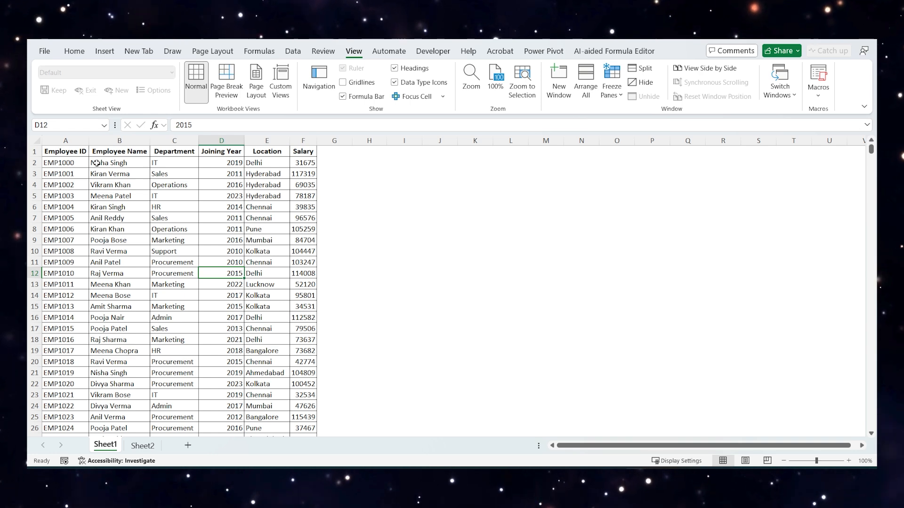
{"action": "left_click", "coordinate": [145, 448]}
{"action": "left_click", "coordinate": [120, 447]}
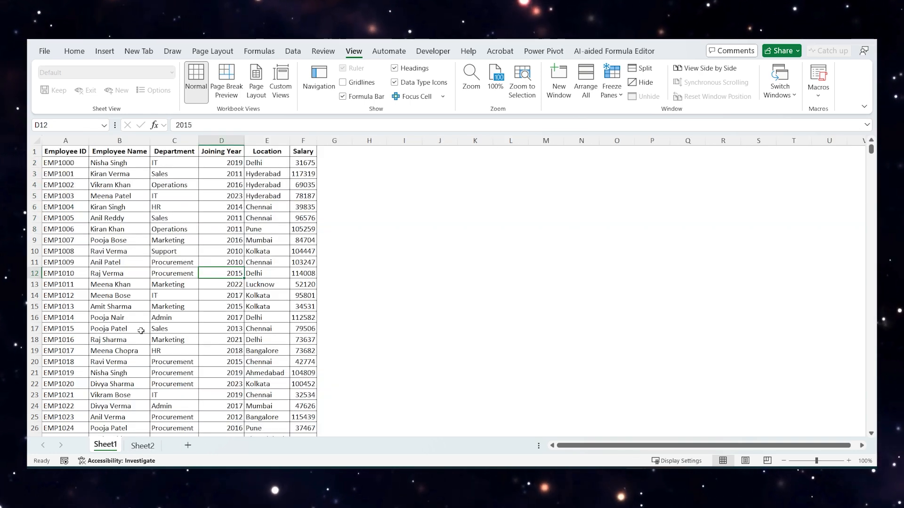
- Convert the Sheet1 employee range $A$1:$F$2501 into a table with headers and name it Data
{"action": "left_click", "coordinate": [130, 264]}
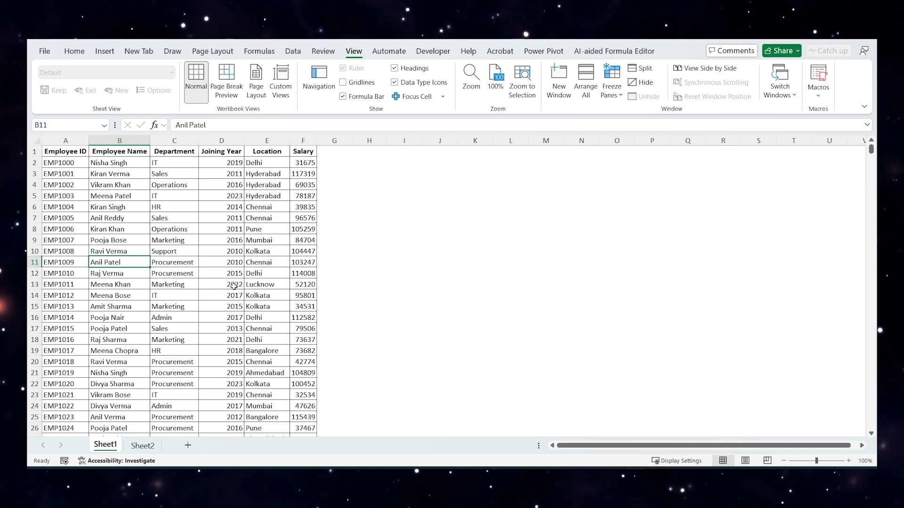
{"action": "key", "text": "ctrl+t"}
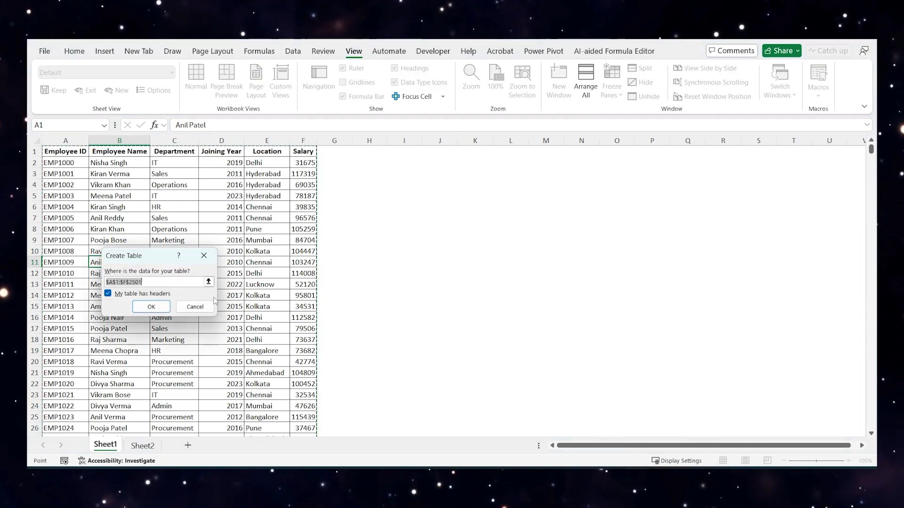
{"action": "left_click", "coordinate": [151, 307]}
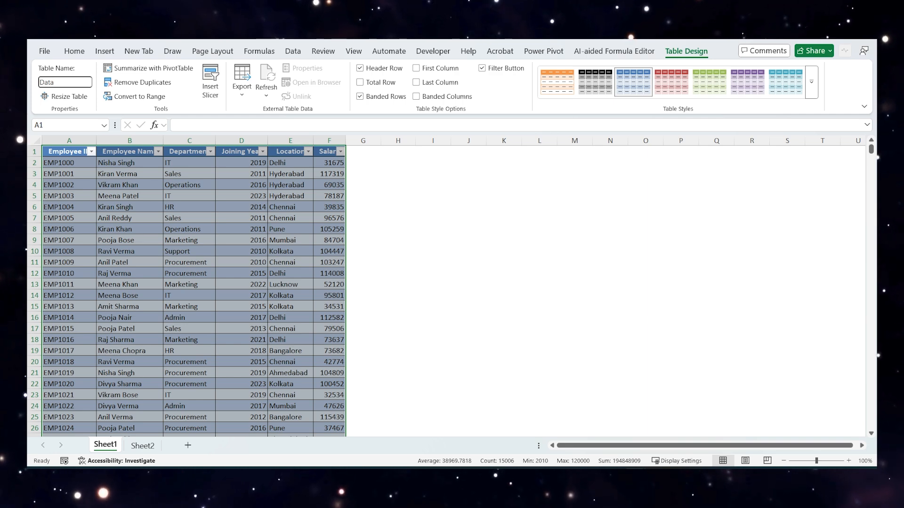
{"action": "left_click", "coordinate": [71, 207]}
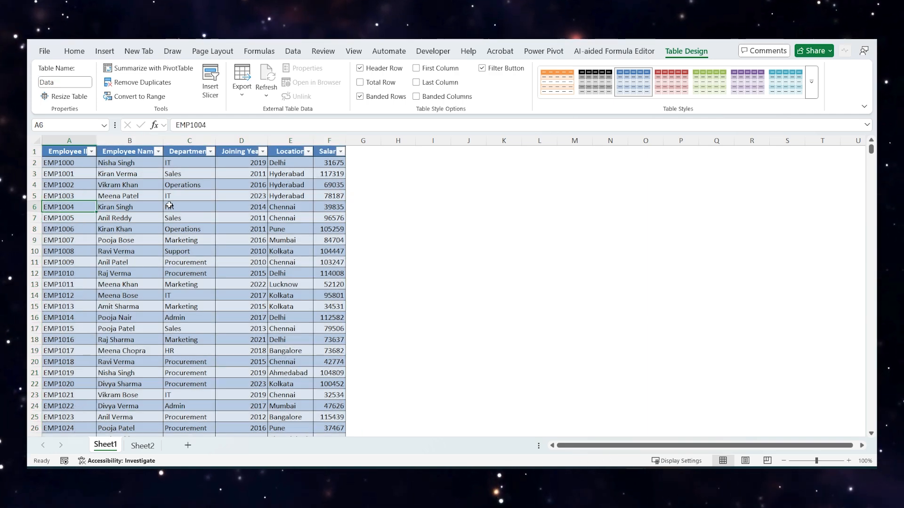
- In B2 of Sheet2, enter a VLOOKUP of A2 in the Data table with column index 2 and an exact match (FALSE)
{"action": "left_click", "coordinate": [143, 445]}
{"action": "key", "text": "Right"}
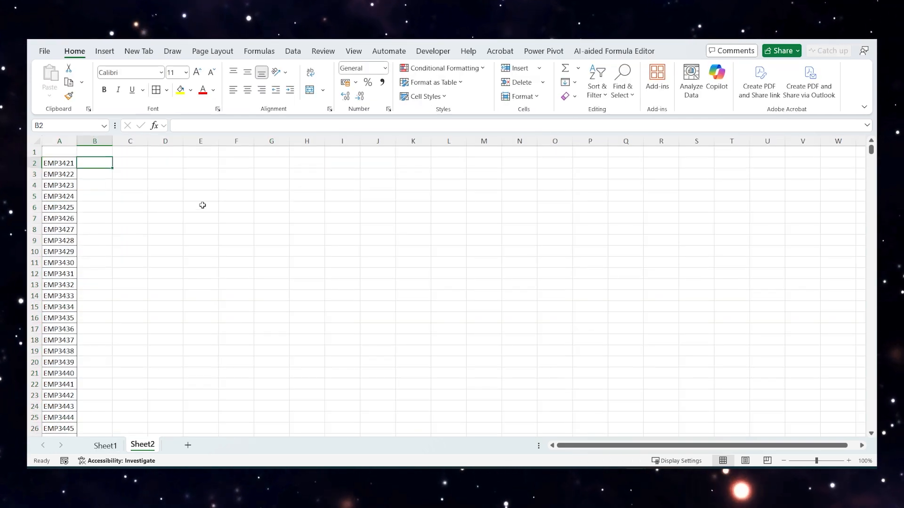
{"action": "type", "text": "=vlo"}
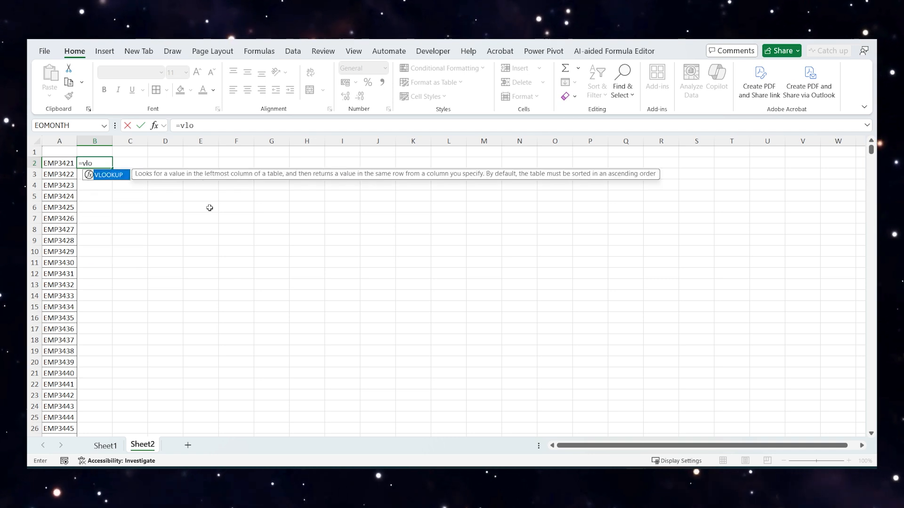
{"action": "key", "text": "Tab"}
{"action": "left_click", "coordinate": [62, 164]}
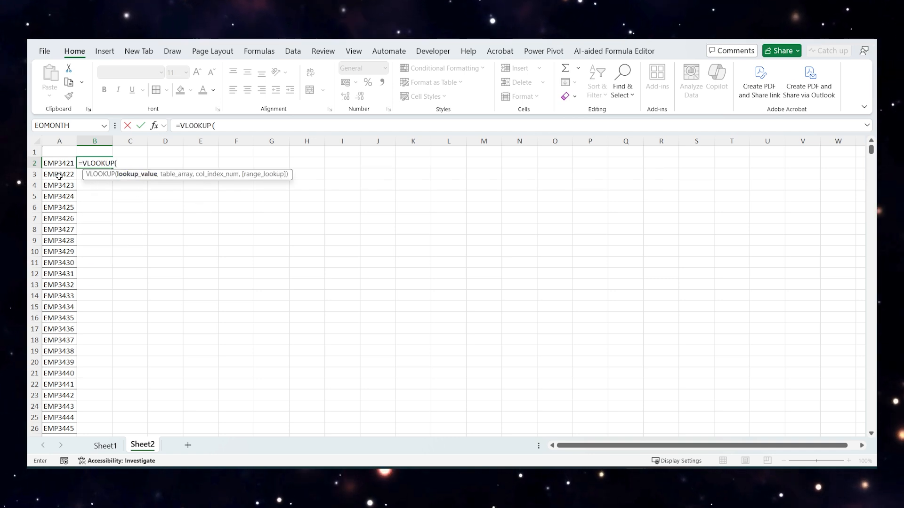
{"action": "type", "text": ","}
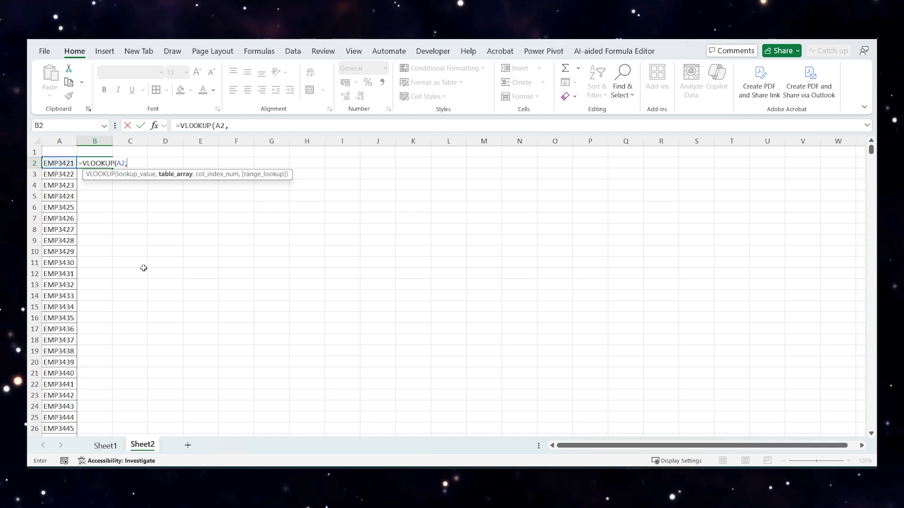
{"action": "type", "text": "data"}
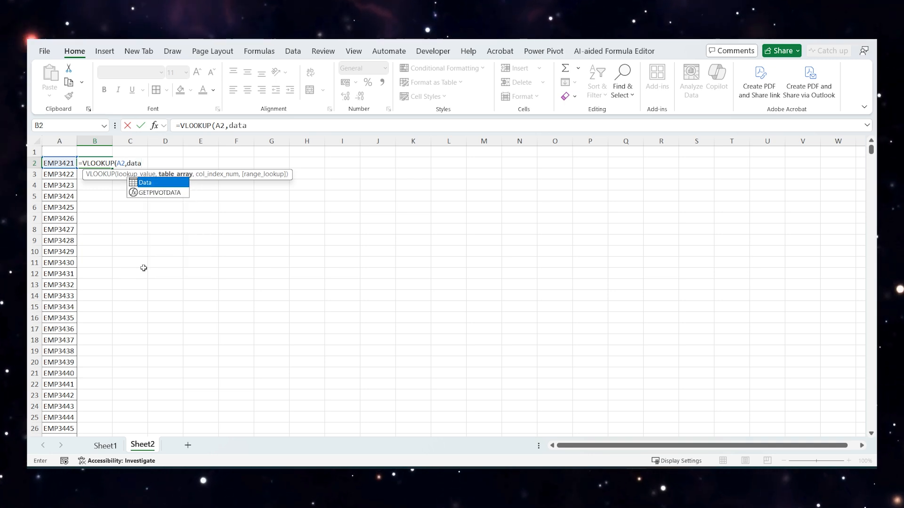
{"action": "double_click", "coordinate": [141, 183]}
{"action": "type", "text": ","}
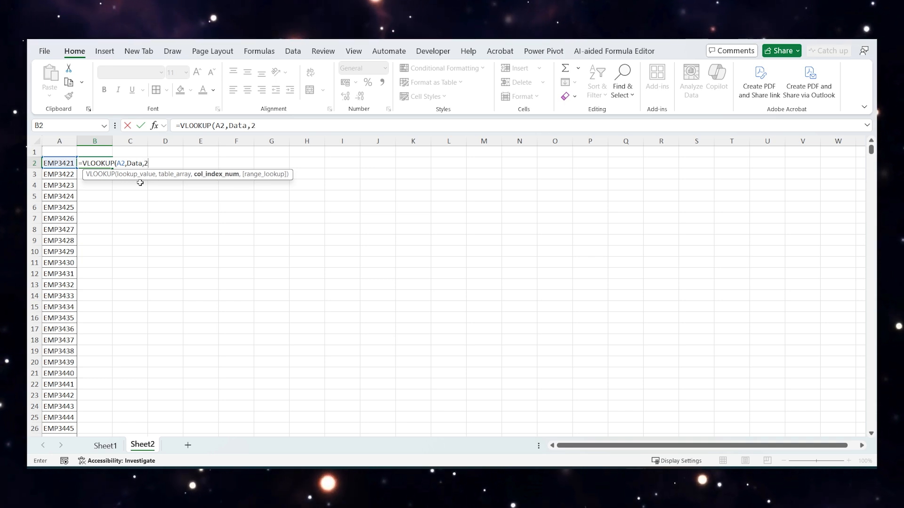
{"action": "type", "text": "2,"}
{"action": "key", "text": "Tab"}
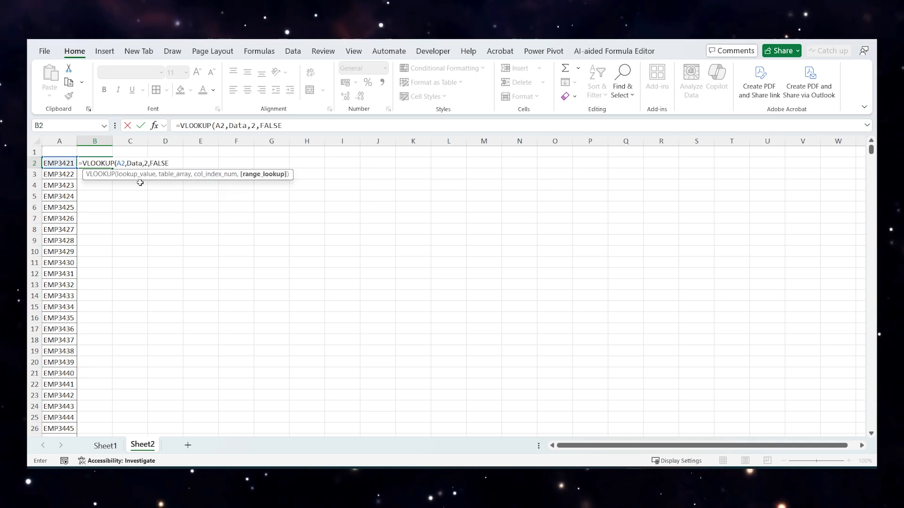
{"action": "key", "text": "Return"}
- Fill the B2 VLOOKUP down column B alongside all employee IDs and return to Sheet1
{"action": "left_click", "coordinate": [101, 165]}
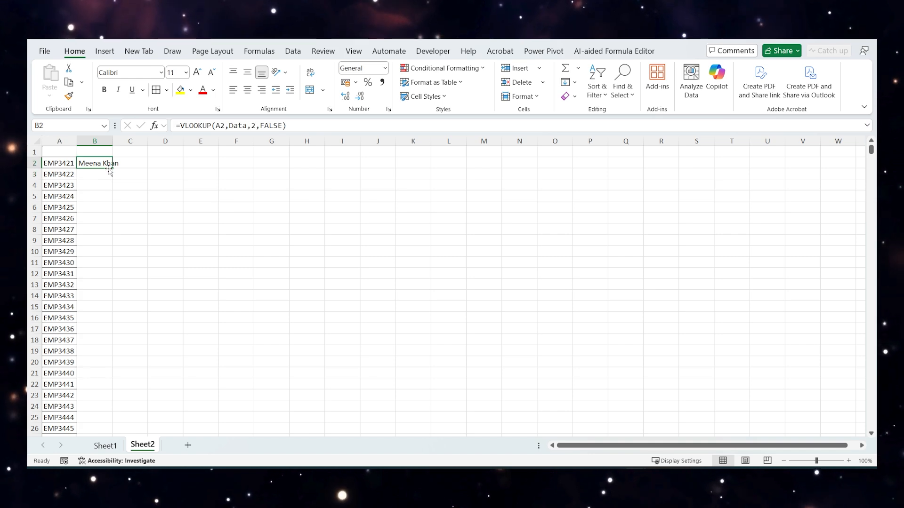
{"action": "double_click", "coordinate": [113, 168]}
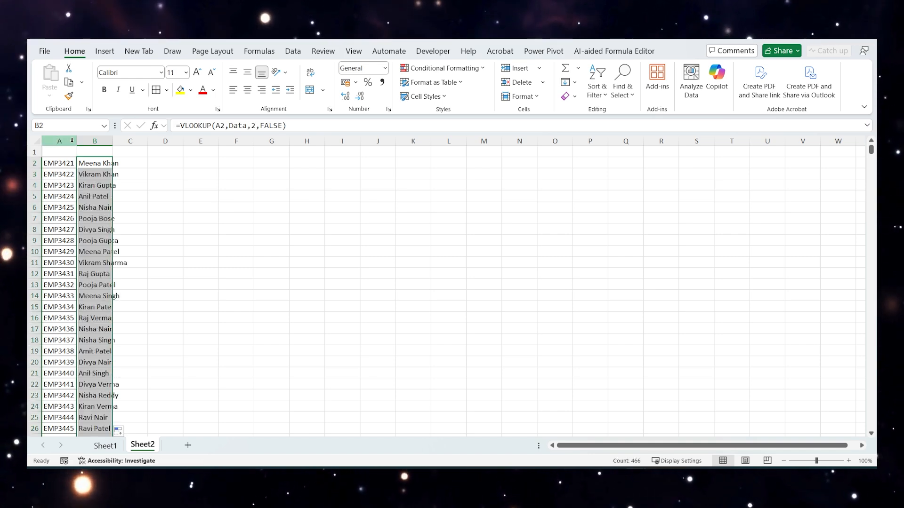
{"action": "left_click", "coordinate": [105, 445]}
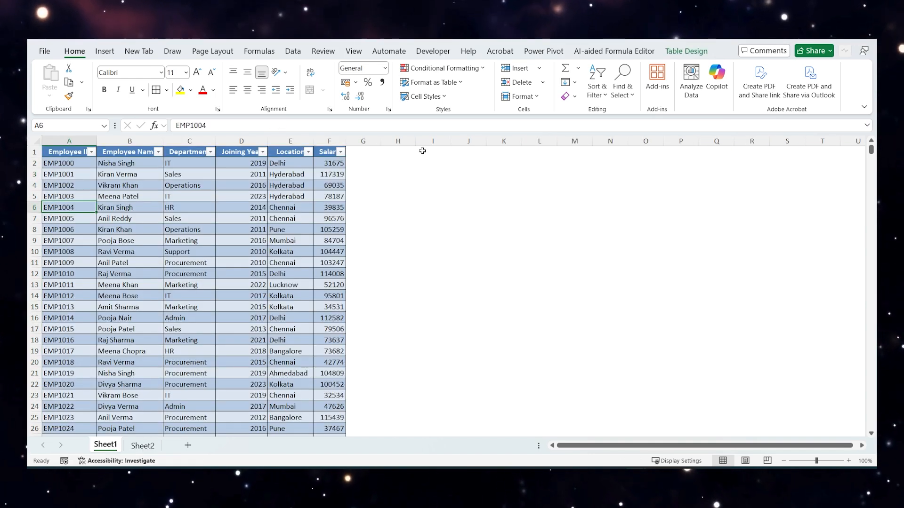